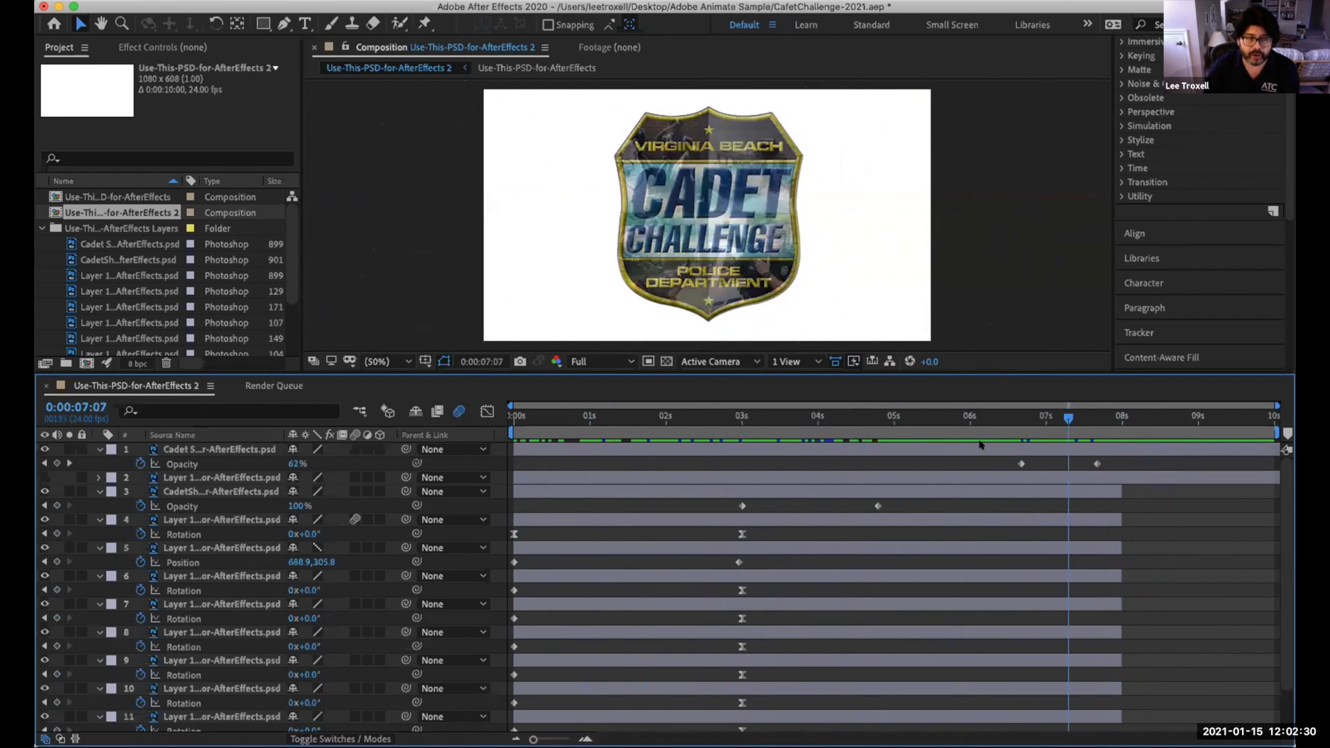
- Scrub the animation to about 9 seconds and add the composition to the Adobe Media Encoder queue
drag(663, 435, 1202, 469)
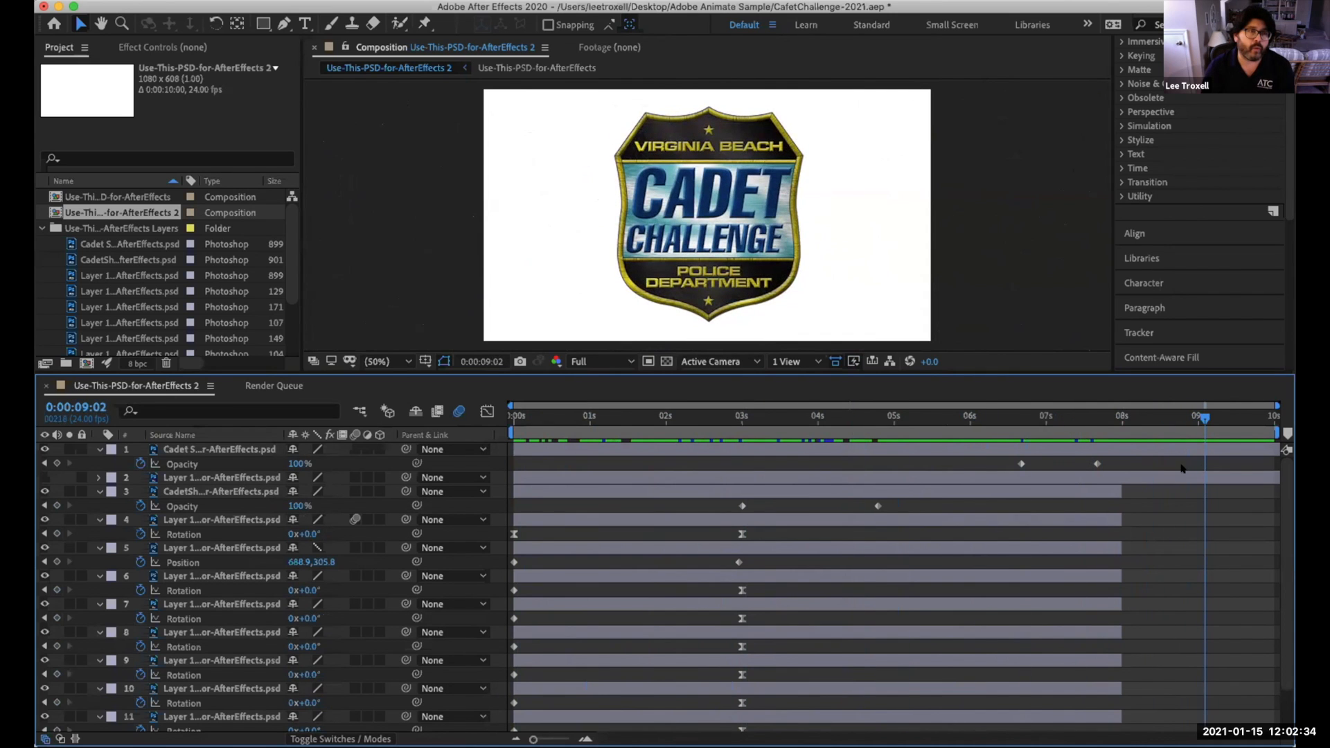
double_click(218, 6)
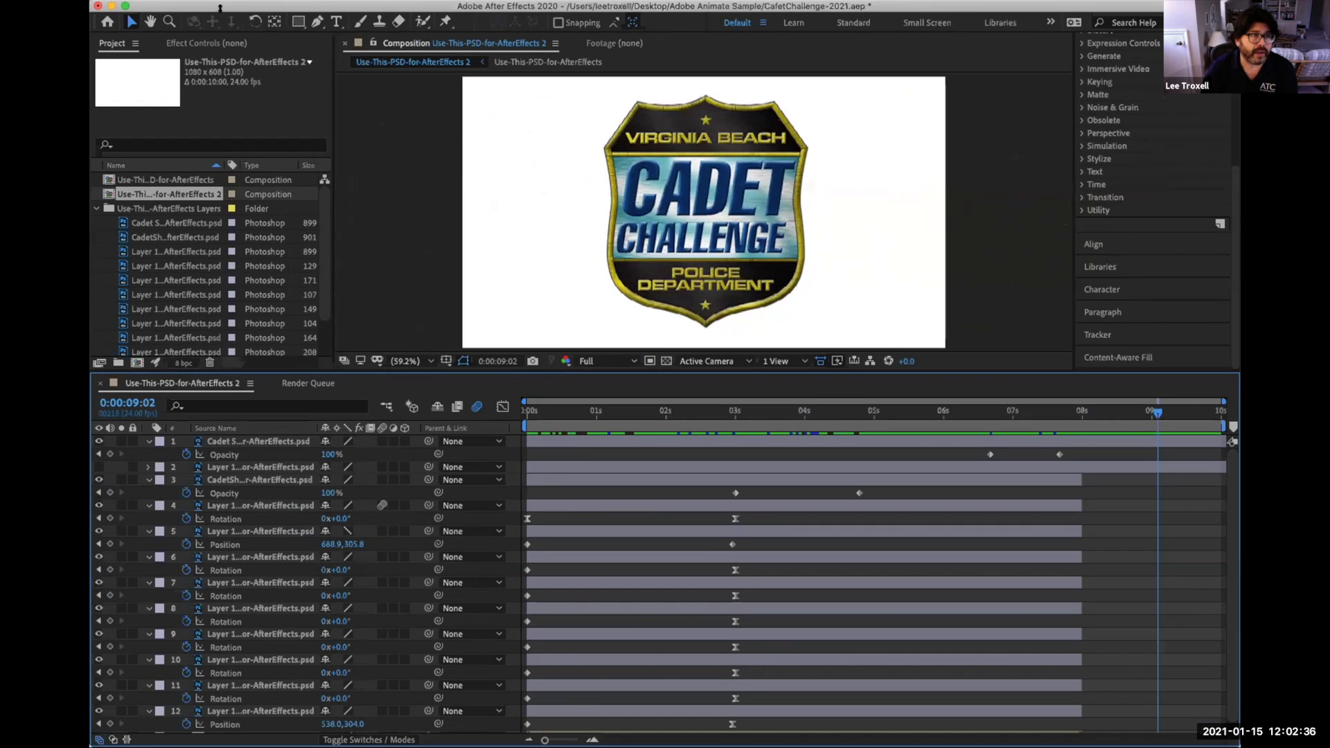
click(209, 1)
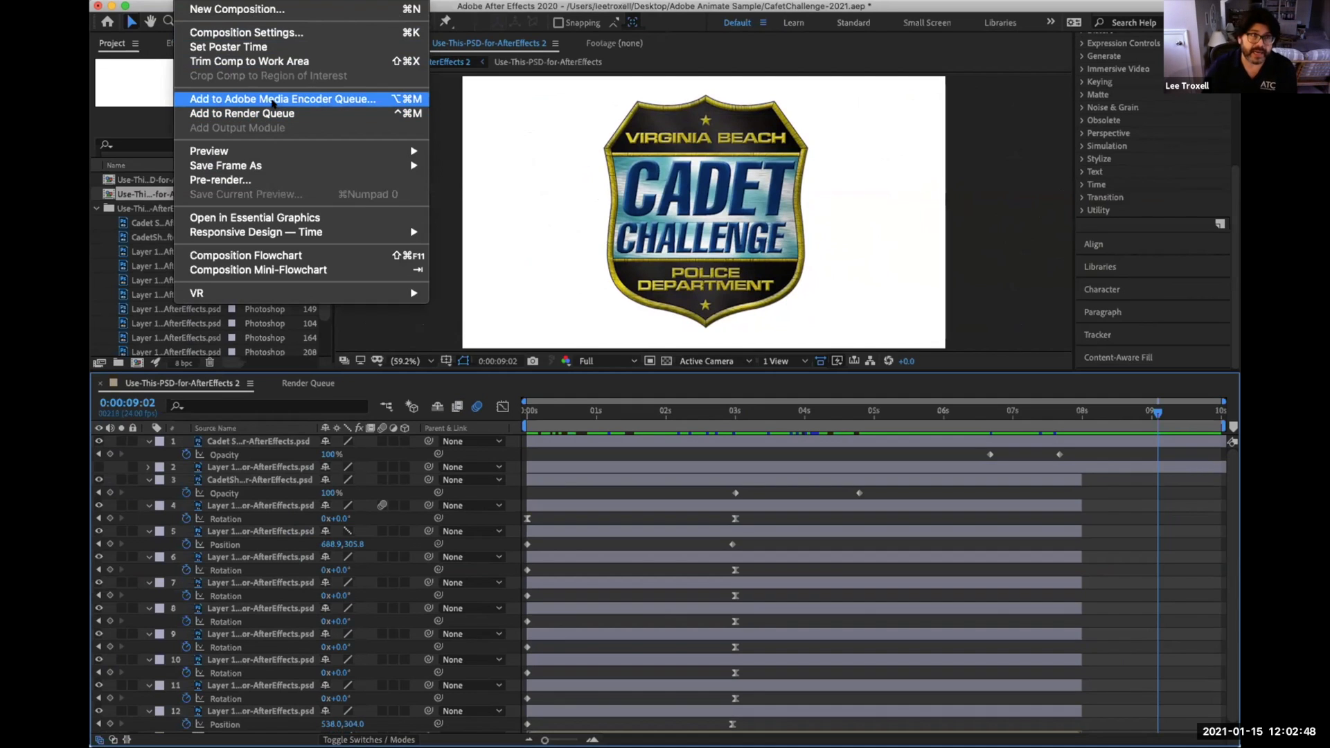
click(279, 100)
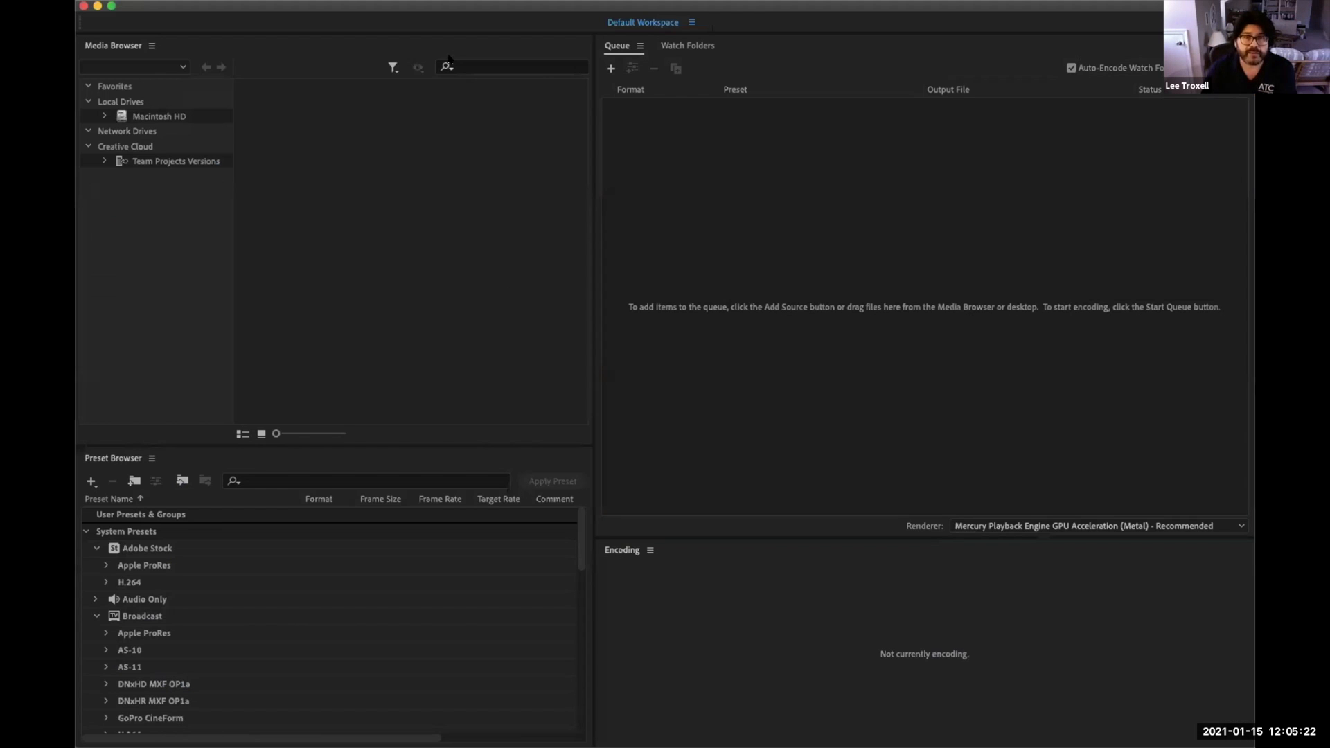
click(412, 9)
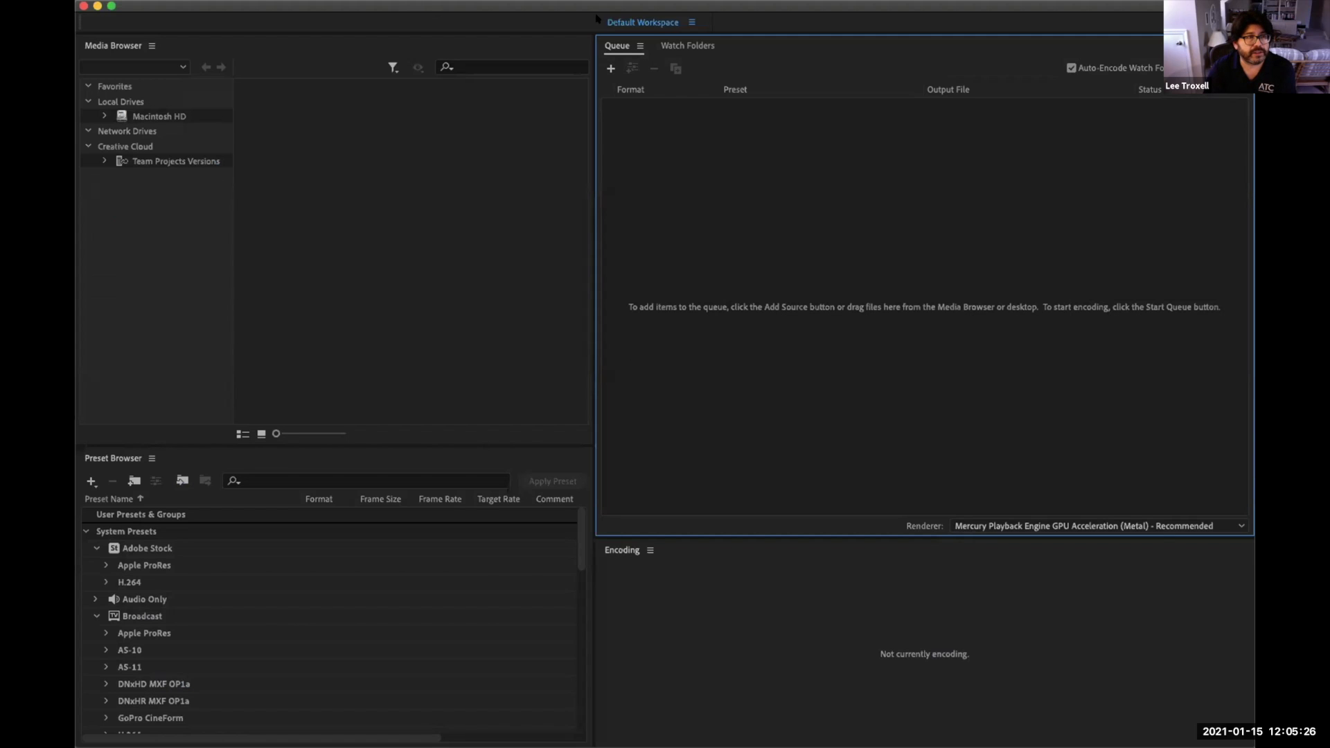
key(super+Tab)
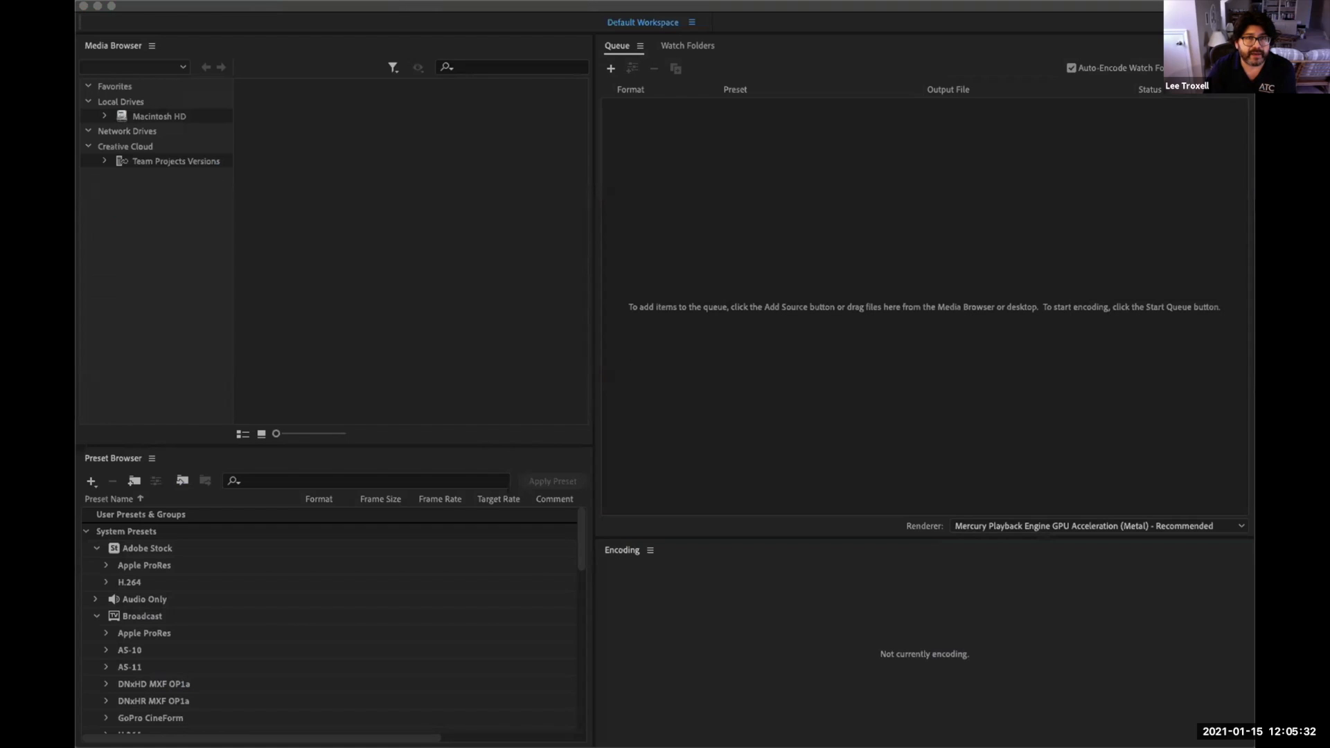
click(1118, 5)
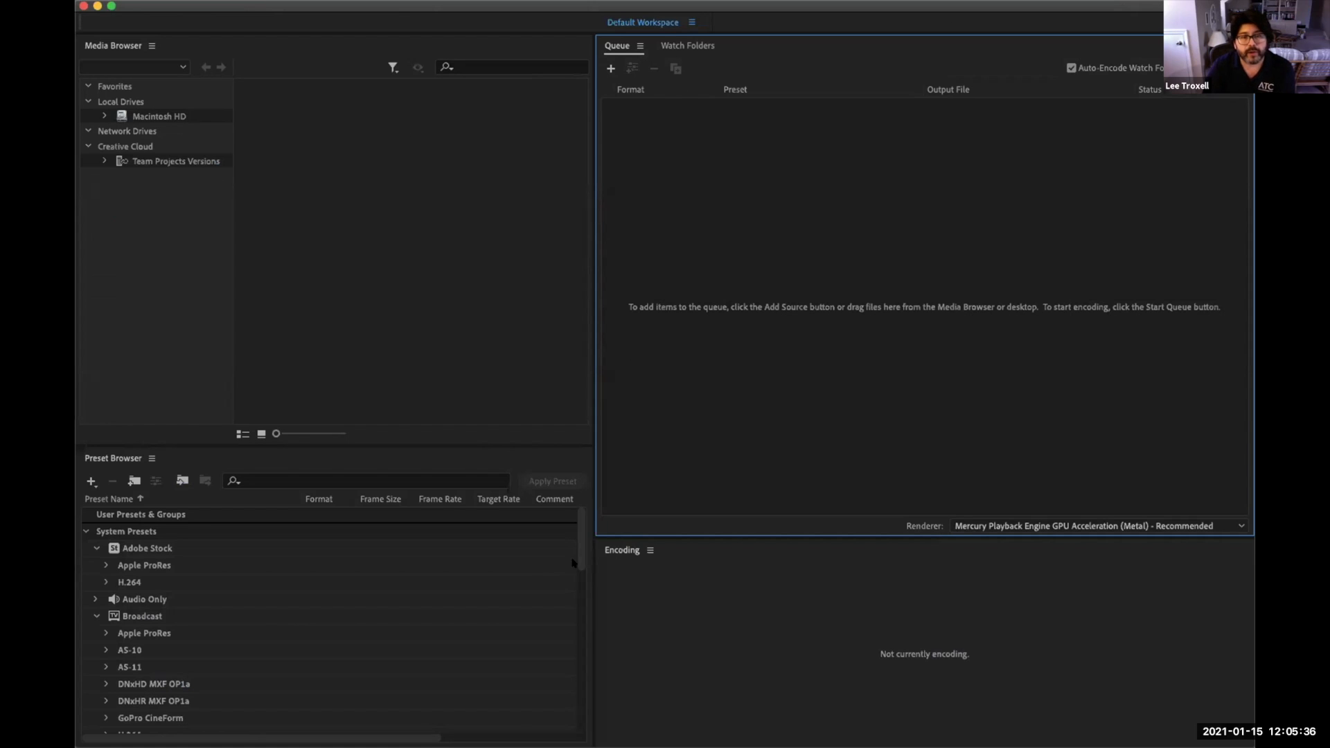
- Enlarge the Encoding and Preset Browser areas and collapse the Adobe Stock, Broadcast, Camera, Devices, DVD & Blu-ray, Image Sequence and Web Video preset groups
drag(726, 538, 700, 444)
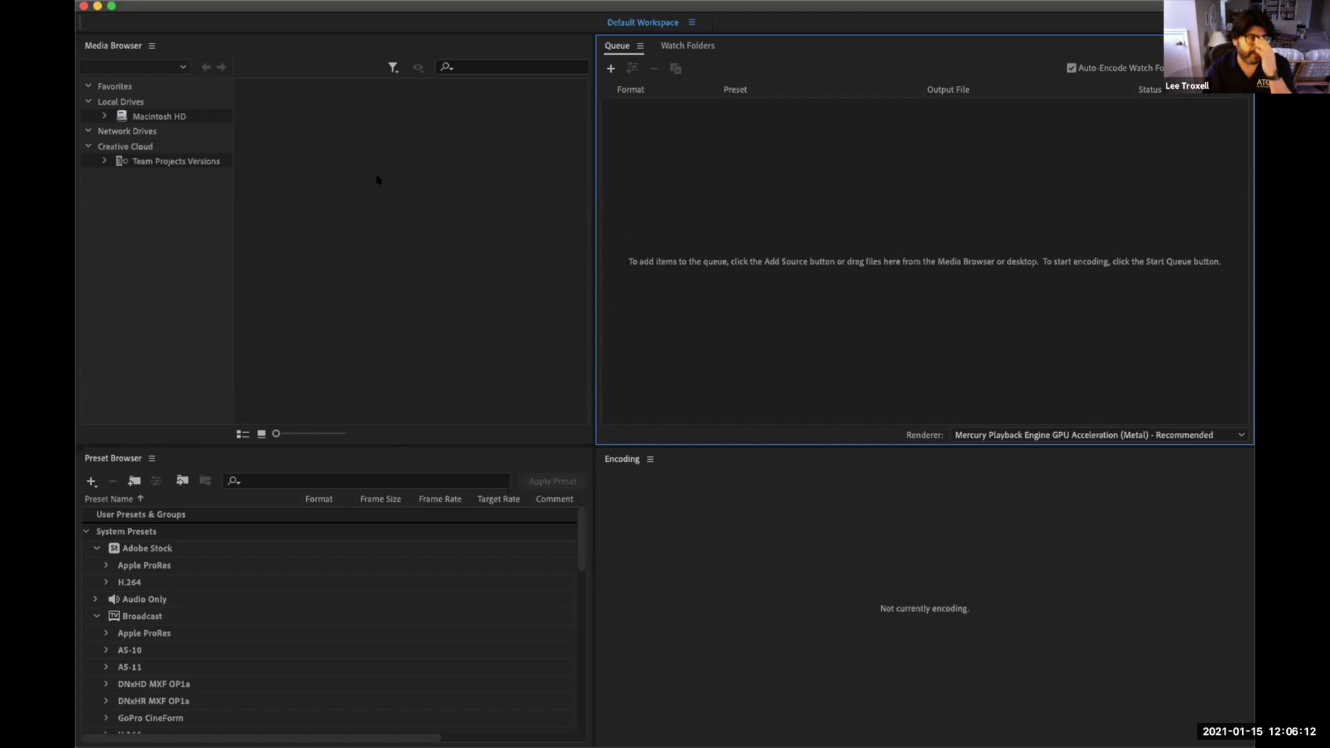
drag(378, 444, 352, 196)
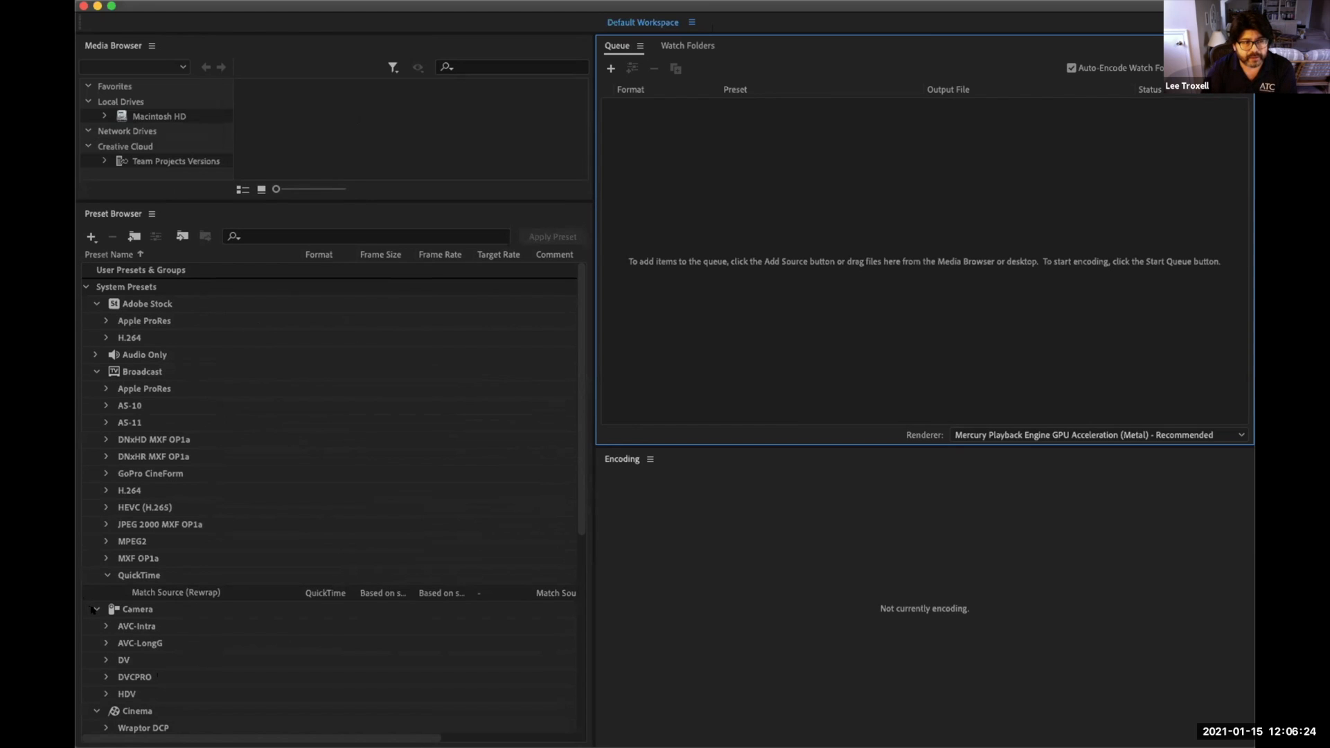
click(95, 305)
click(95, 338)
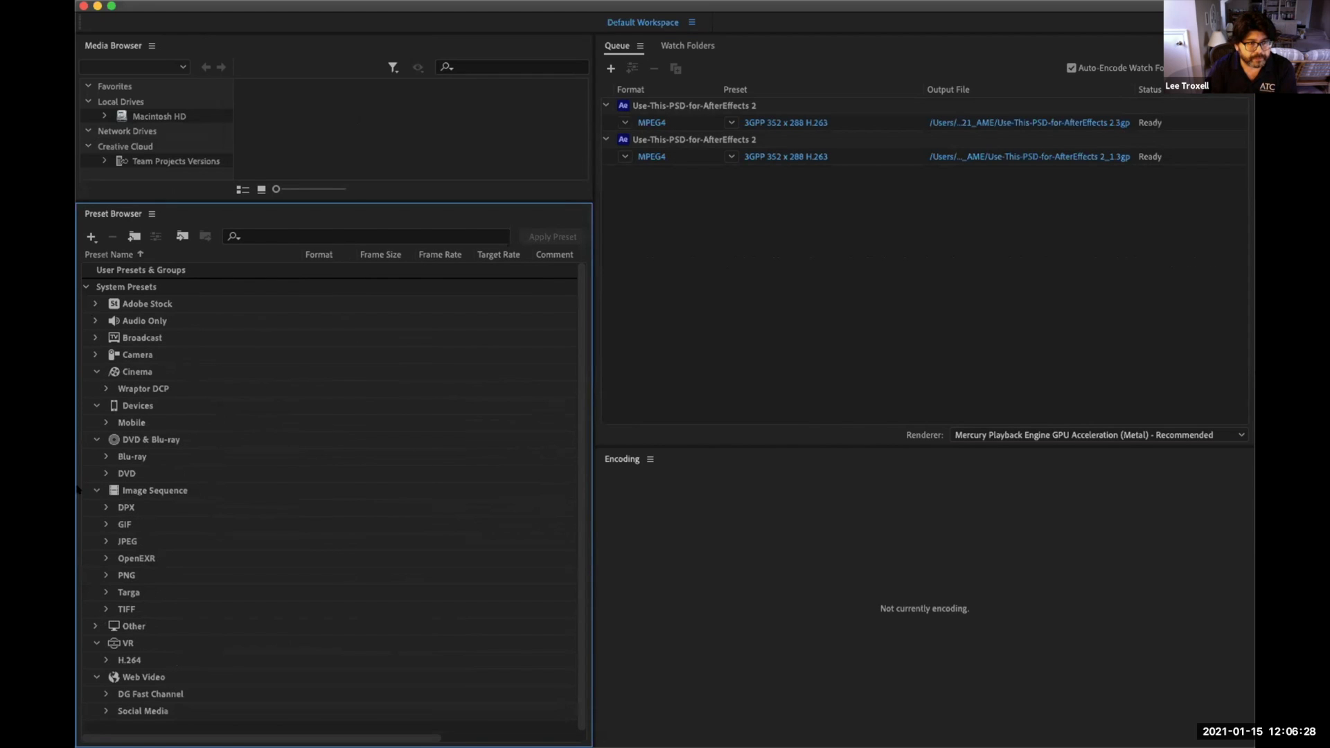
click(97, 490)
click(97, 439)
click(96, 406)
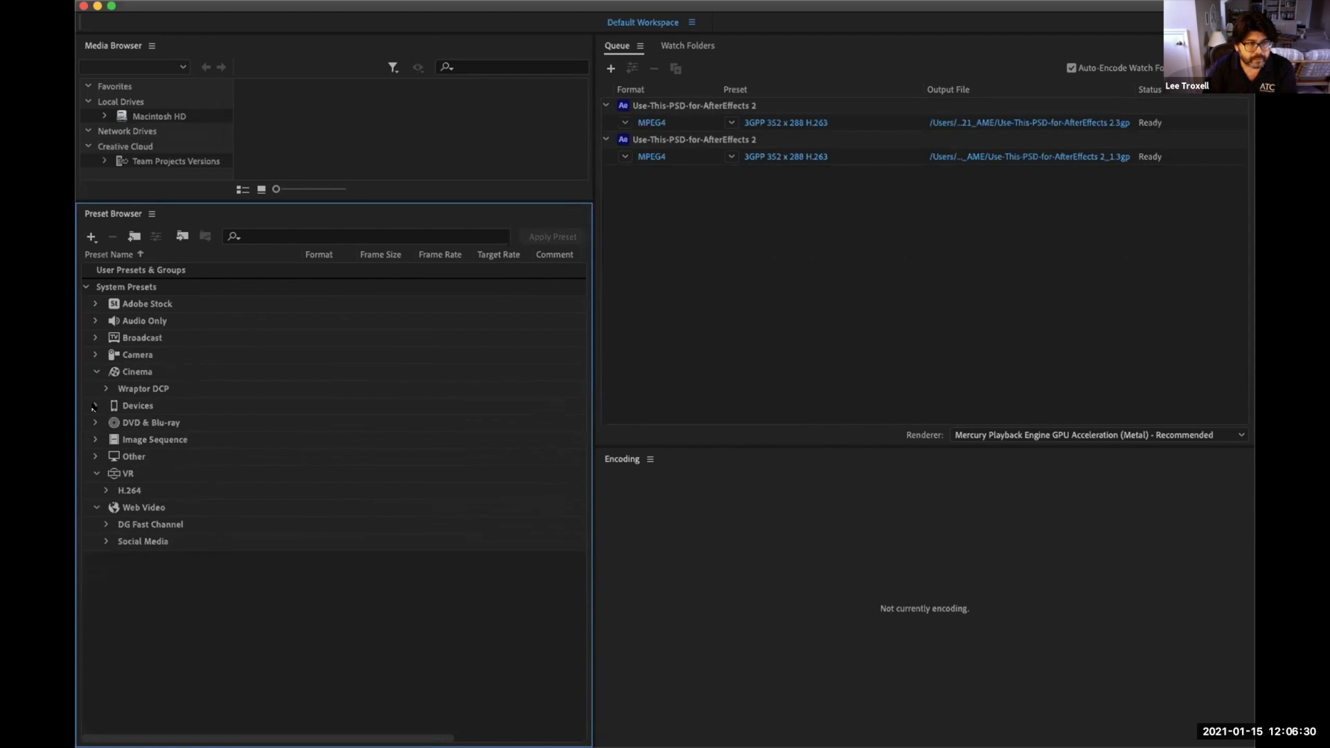
click(96, 507)
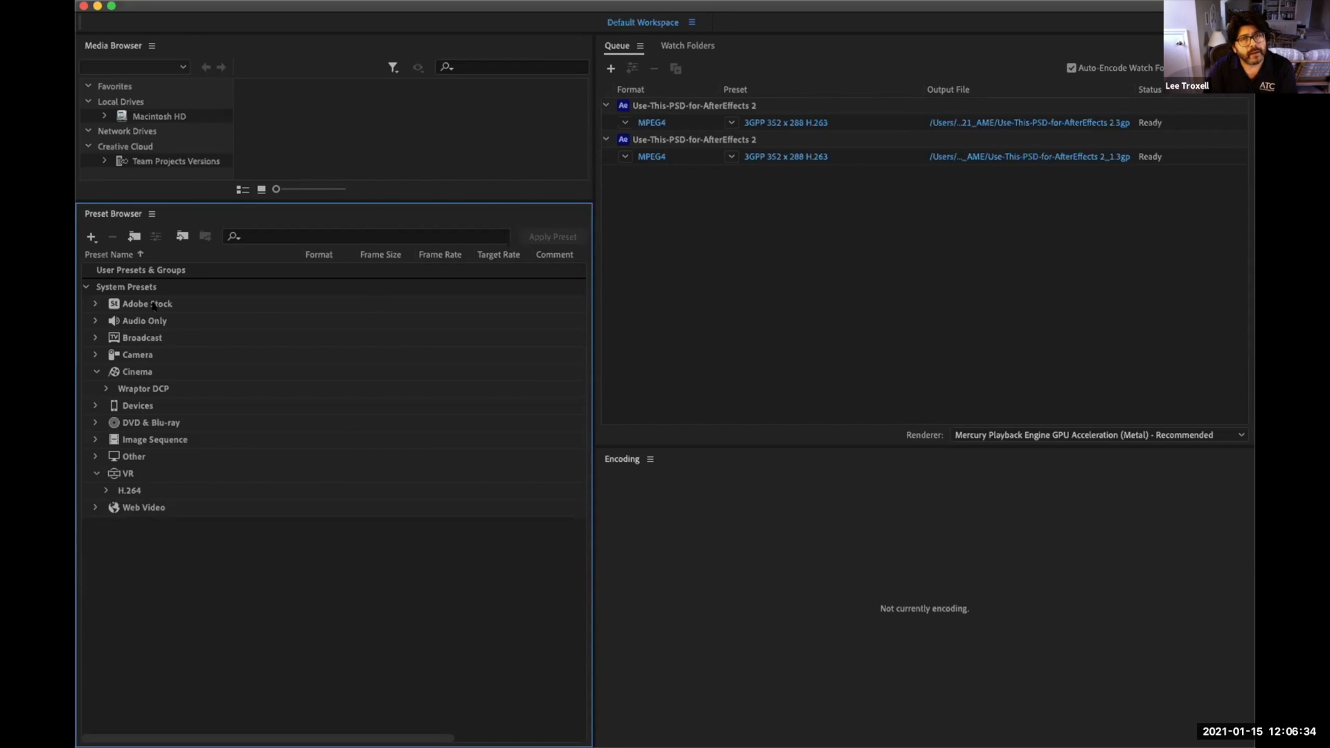
- Look through the Audio Only, Broadcast and Camera system presets, leaving these groups and Cinema collapsed
mouse_move(786, 155)
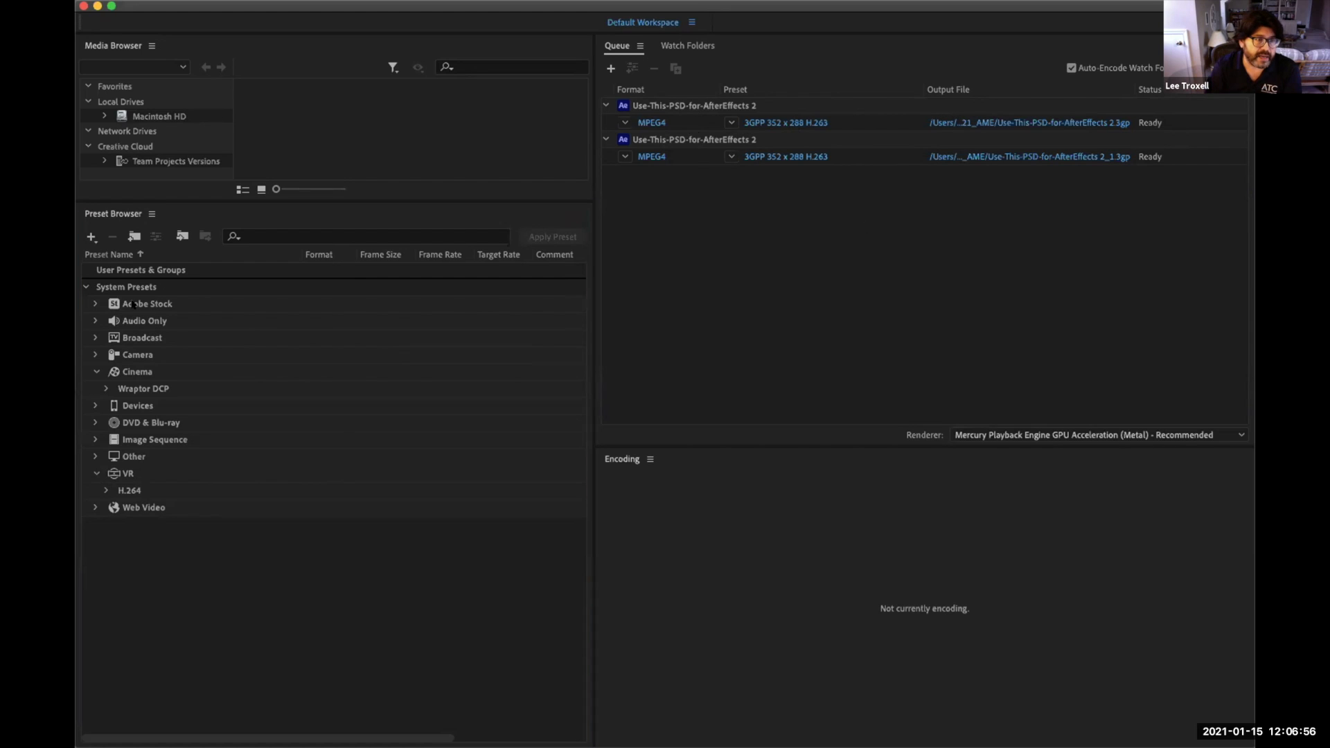
click(94, 320)
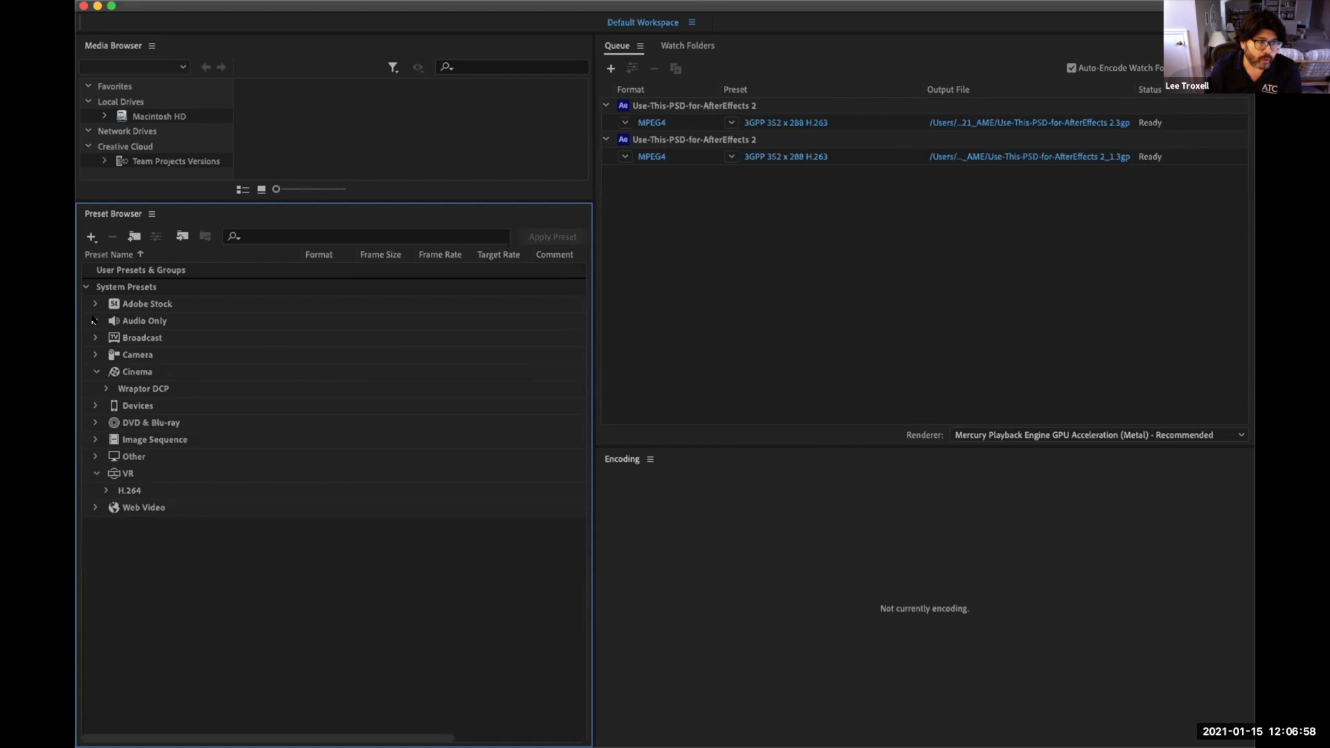
click(95, 321)
click(94, 321)
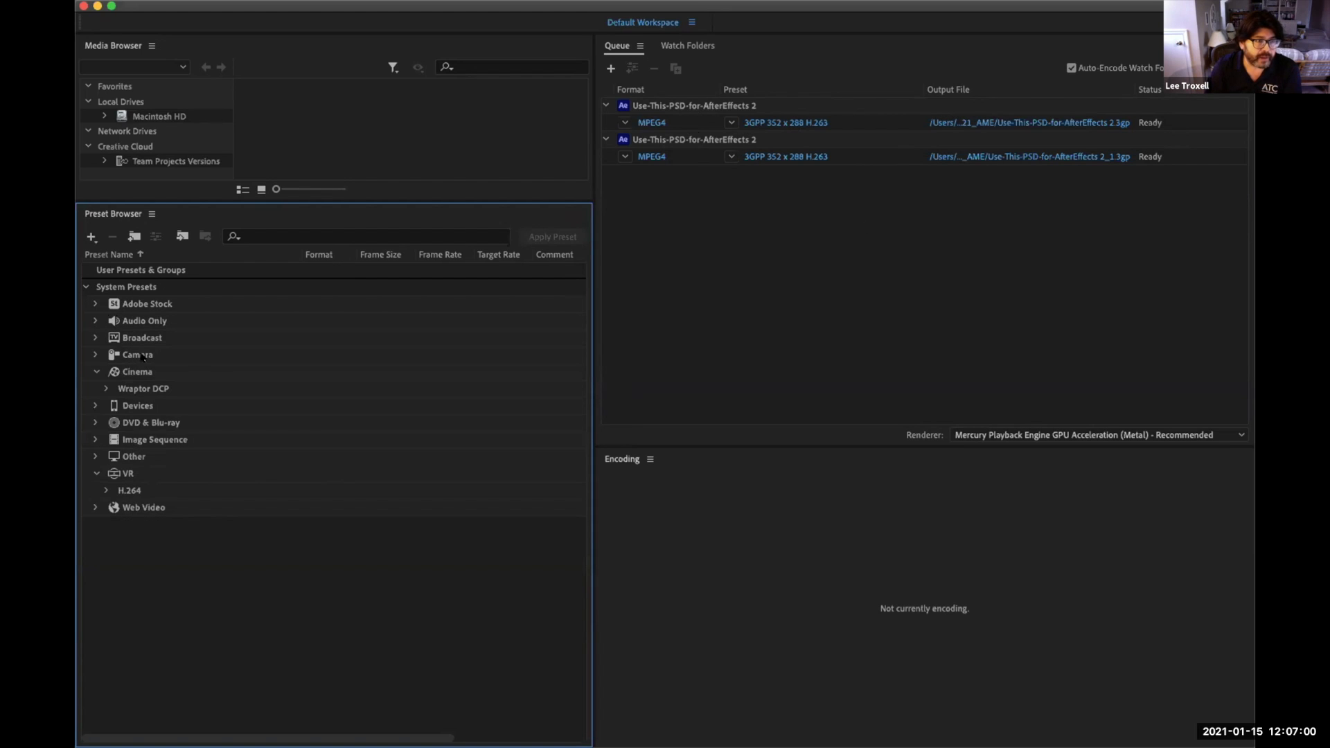
click(95, 338)
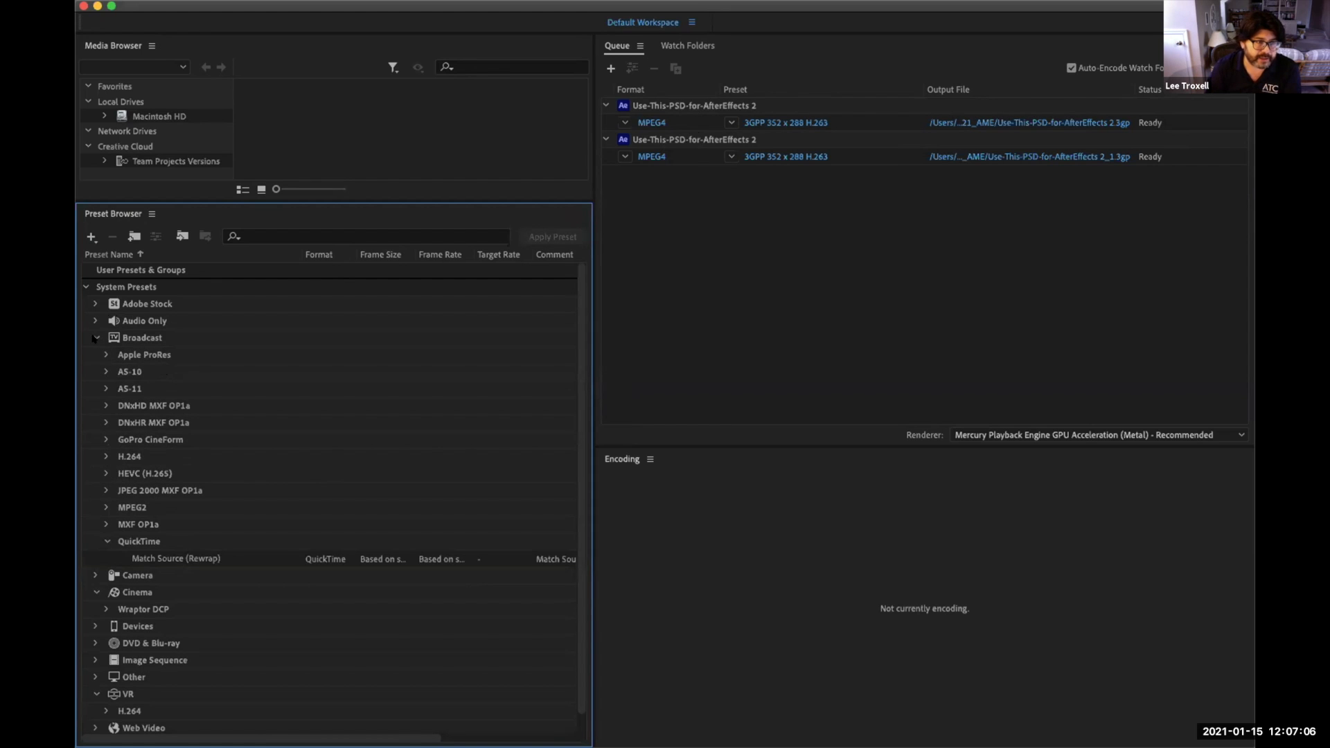
click(94, 338)
click(95, 355)
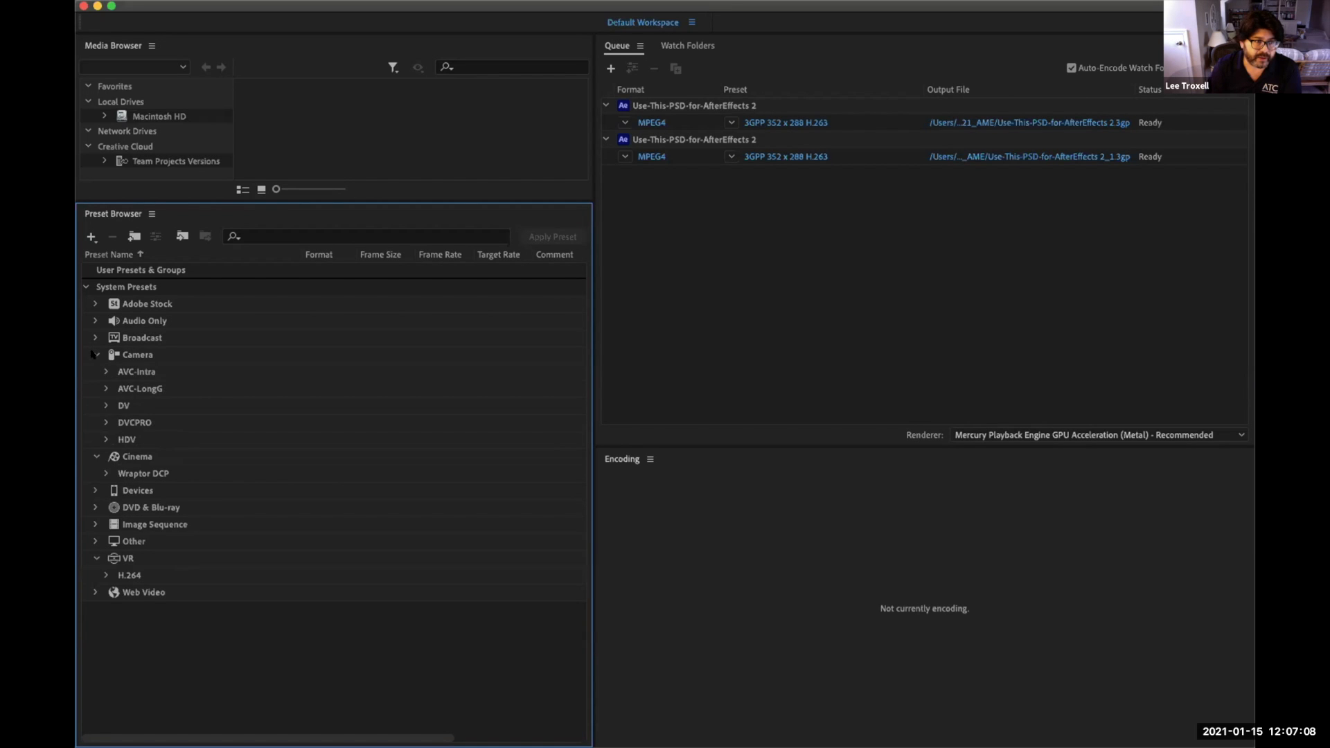
click(95, 354)
click(95, 371)
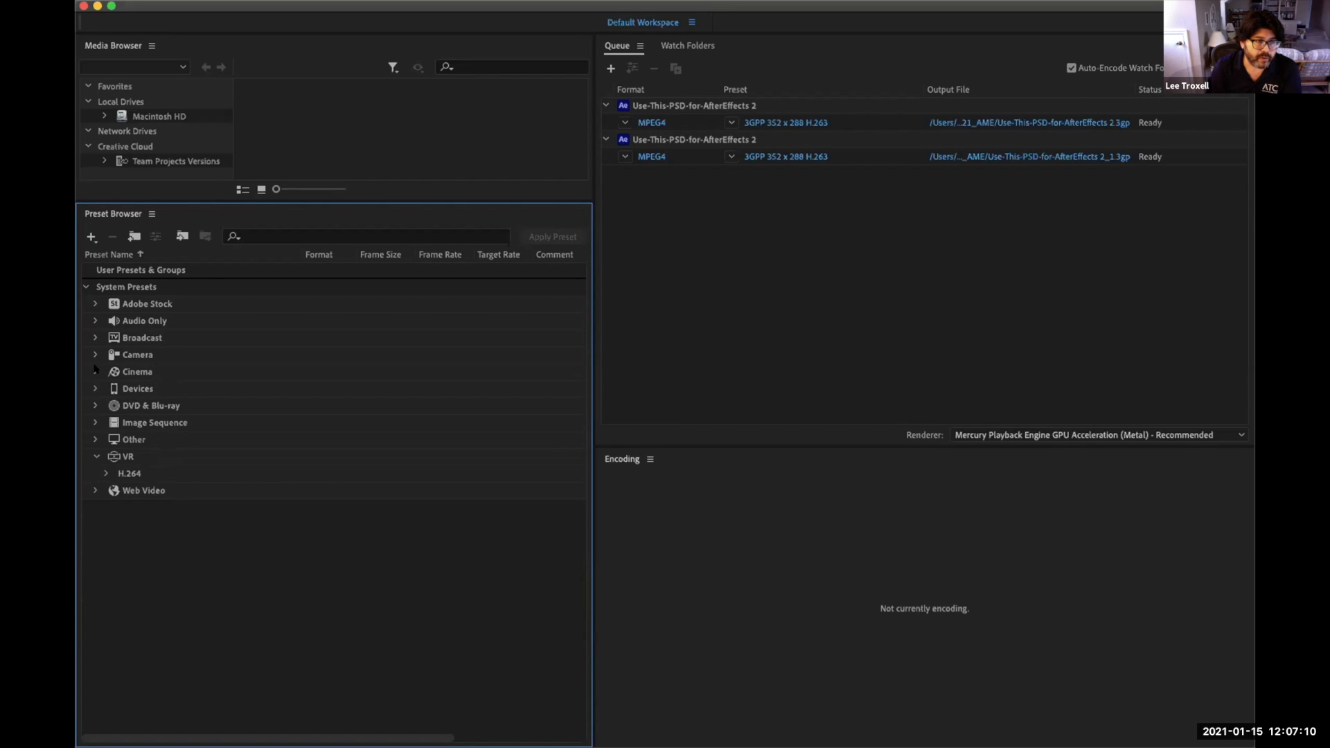
- Examine the Mobile presets under Devices and the subgroups of DVD & Blu-ray, collapsing both groups again
click(95, 389)
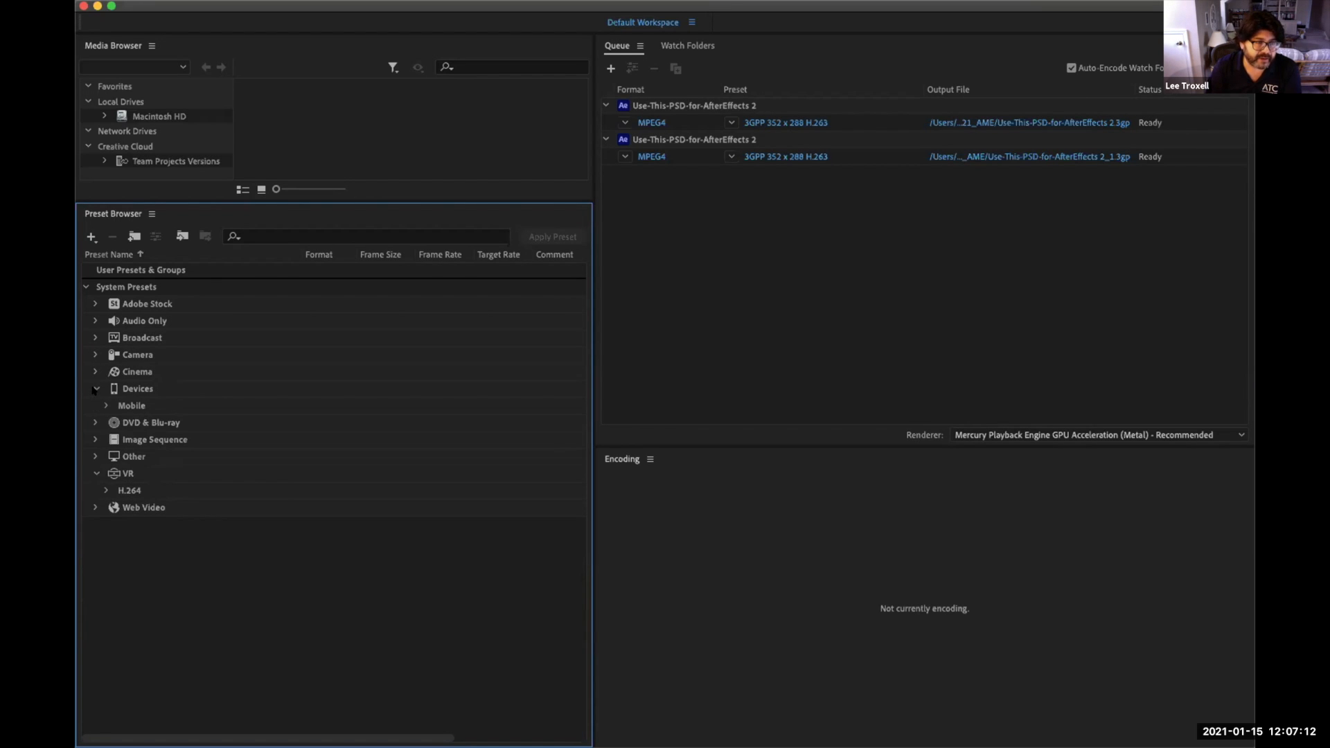
click(106, 405)
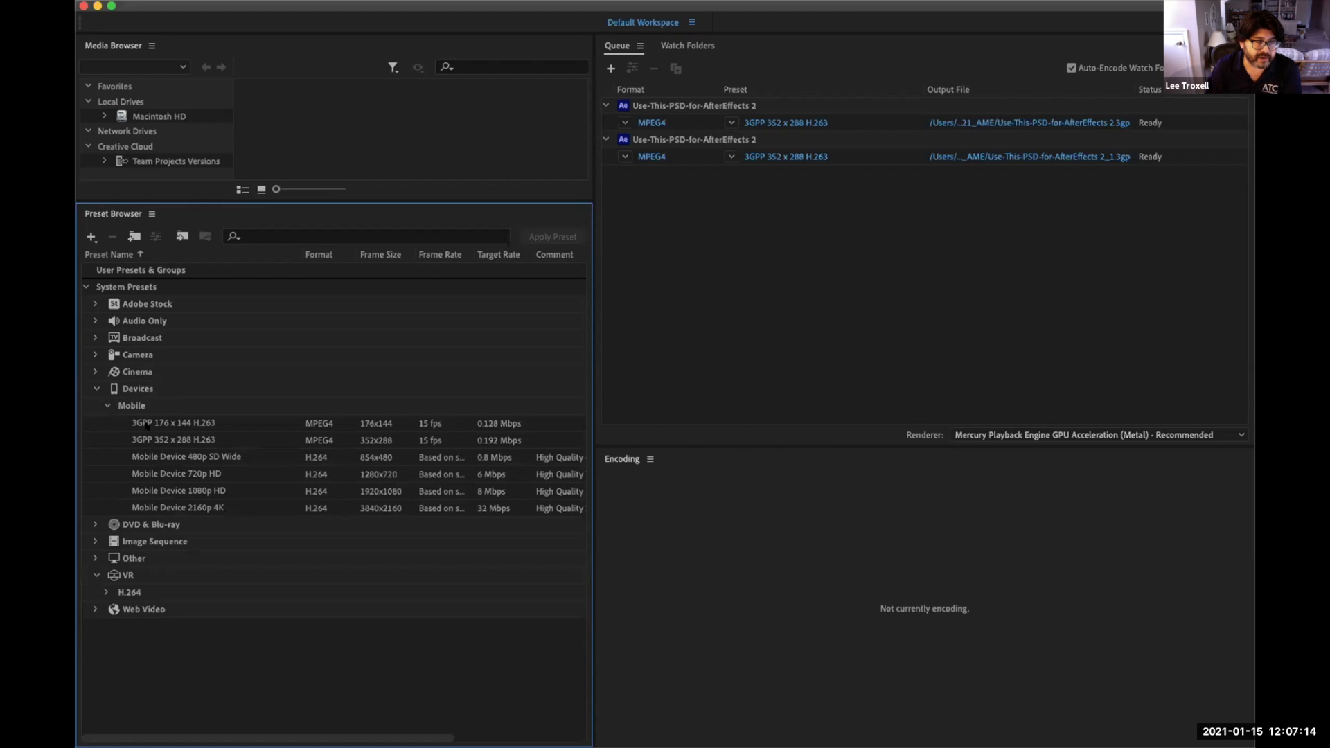
mouse_move(145, 426)
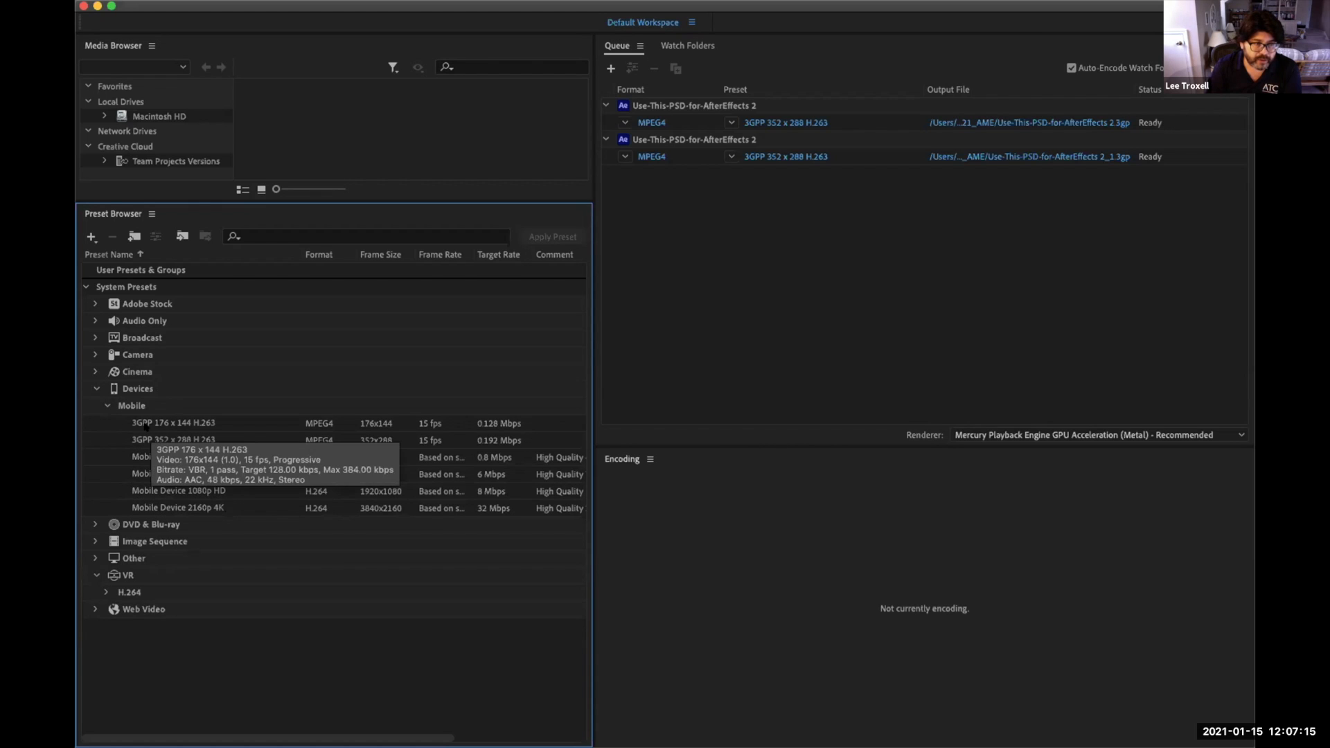
click(96, 388)
click(95, 406)
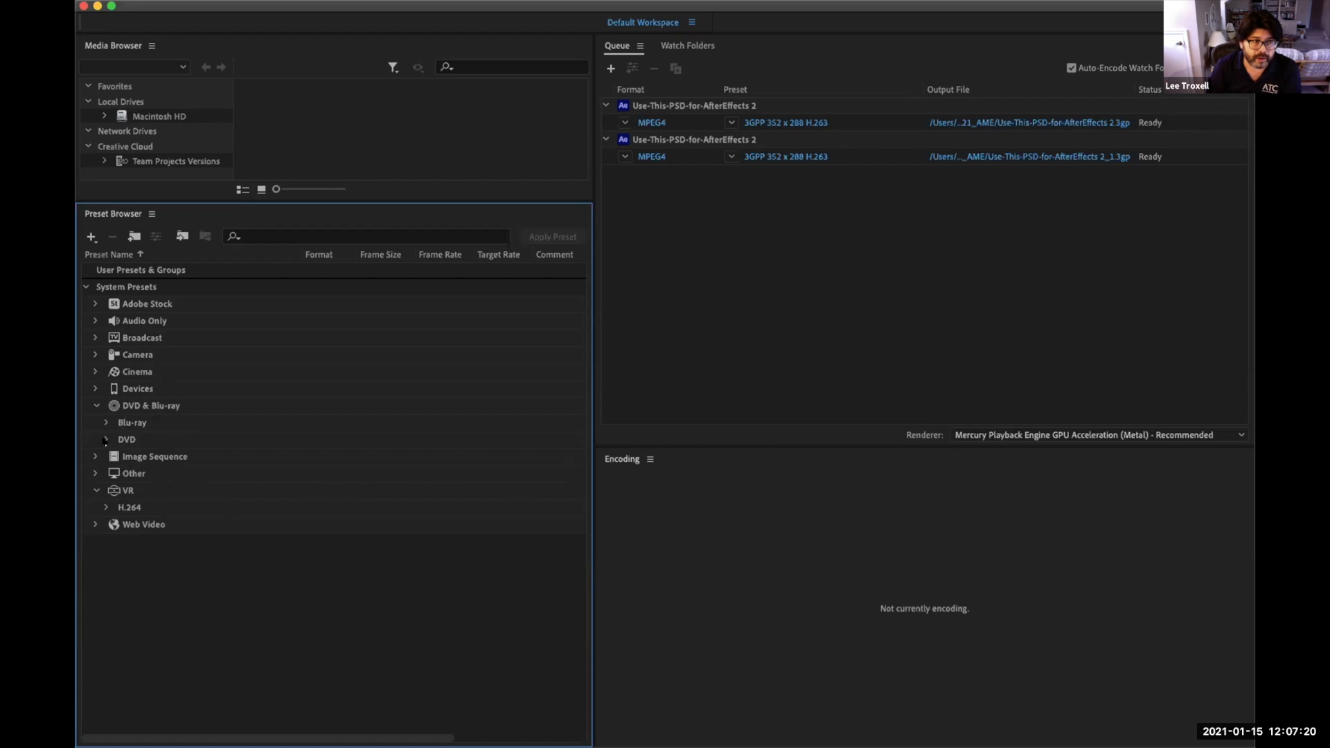
click(95, 406)
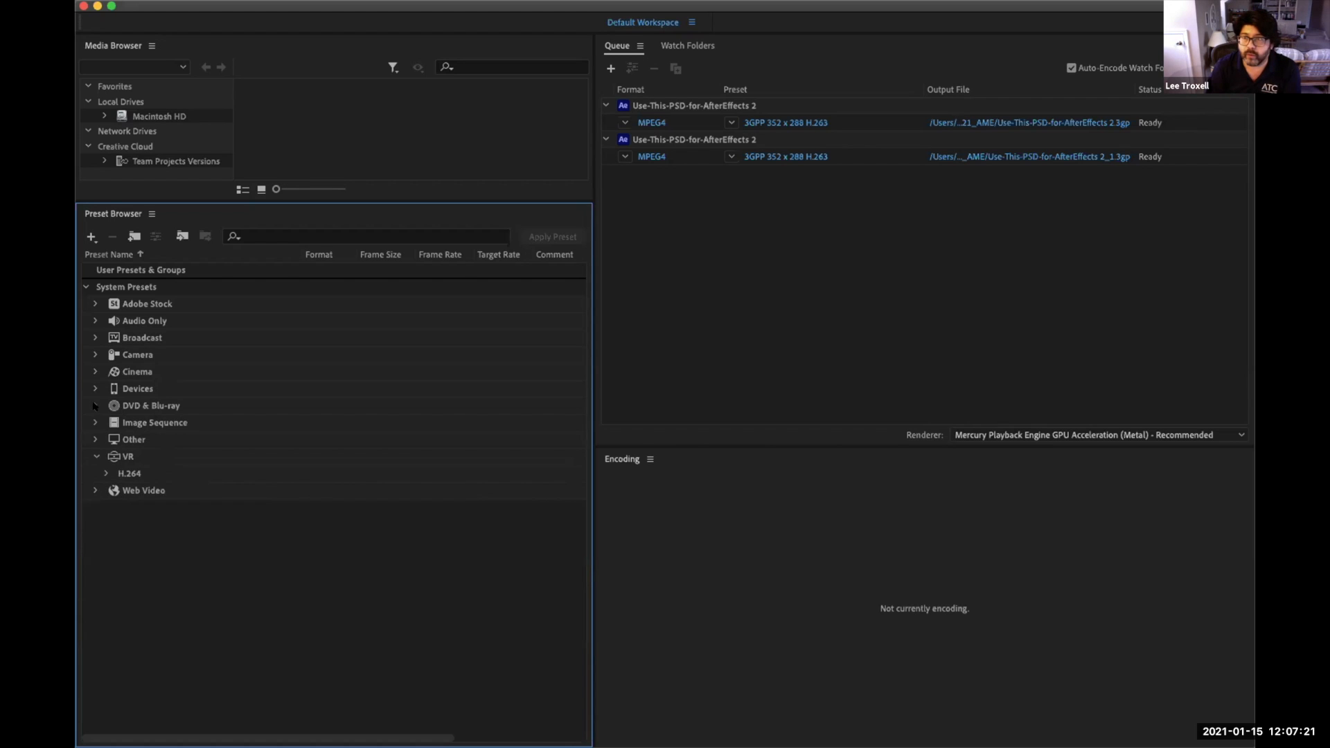
- Review the formats and comments of the presets under Other, and leave the Other and VR groups collapsed
click(95, 439)
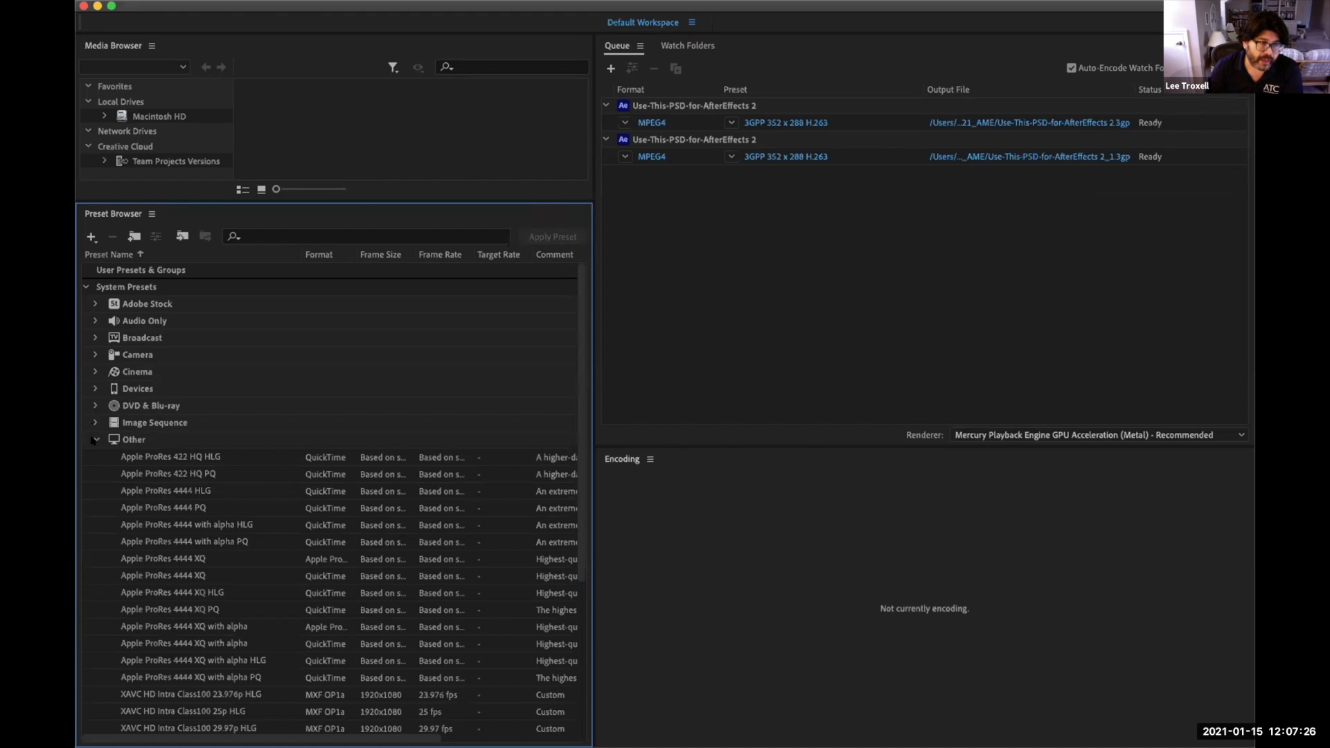
scroll(93, 441, right, 3)
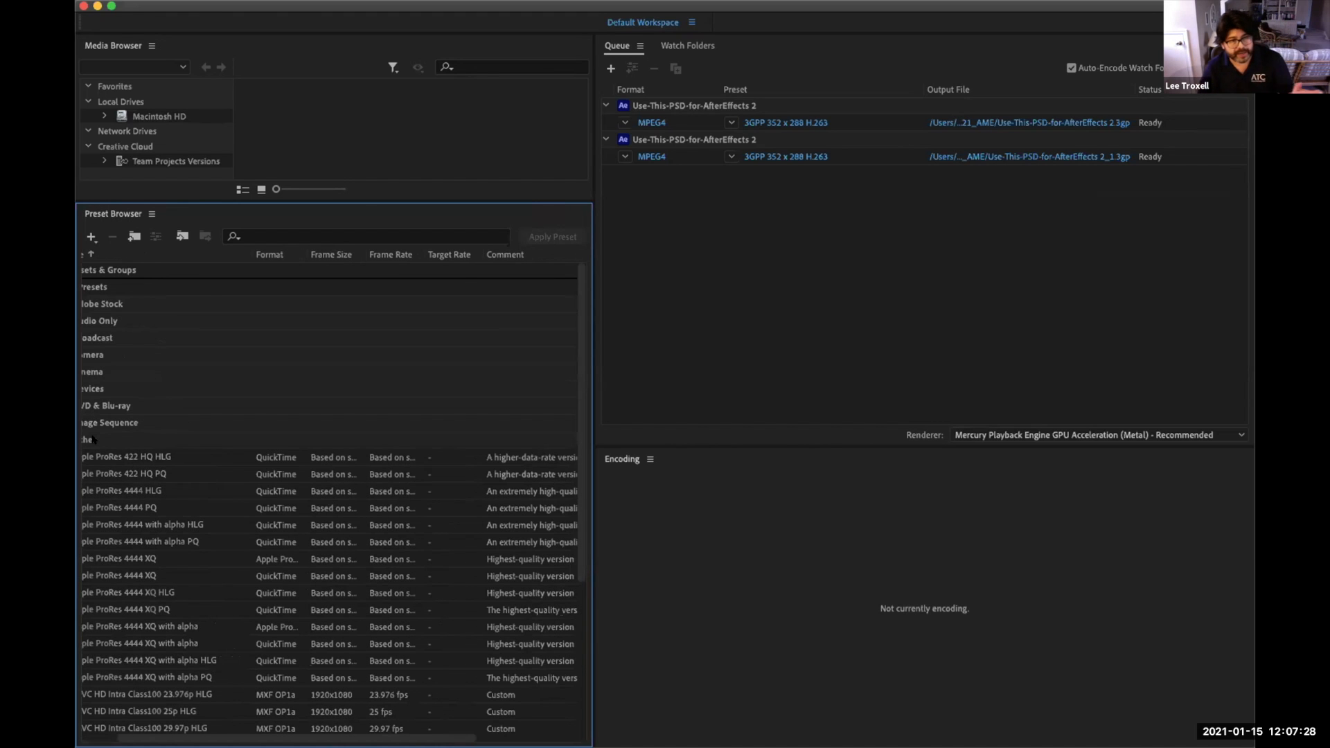
scroll(94, 441, right, 10)
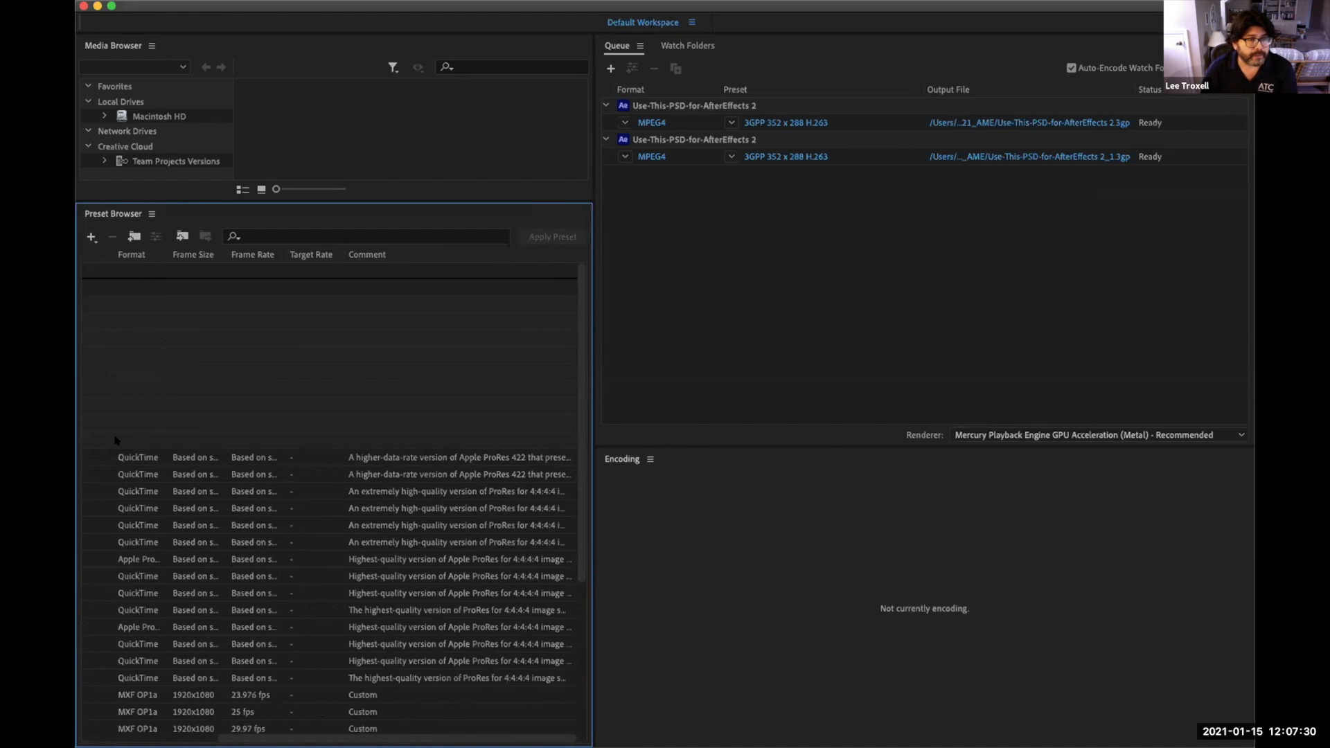
scroll(94, 441, left, 13)
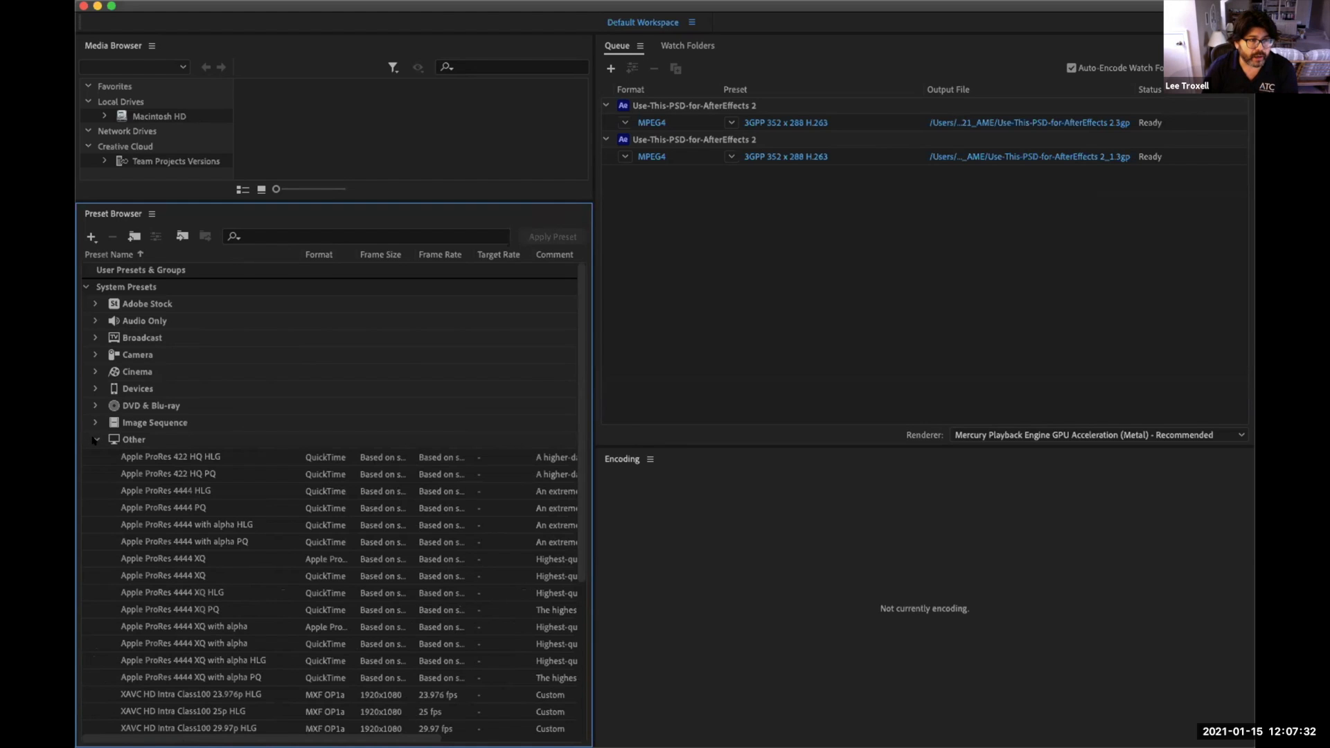
click(96, 440)
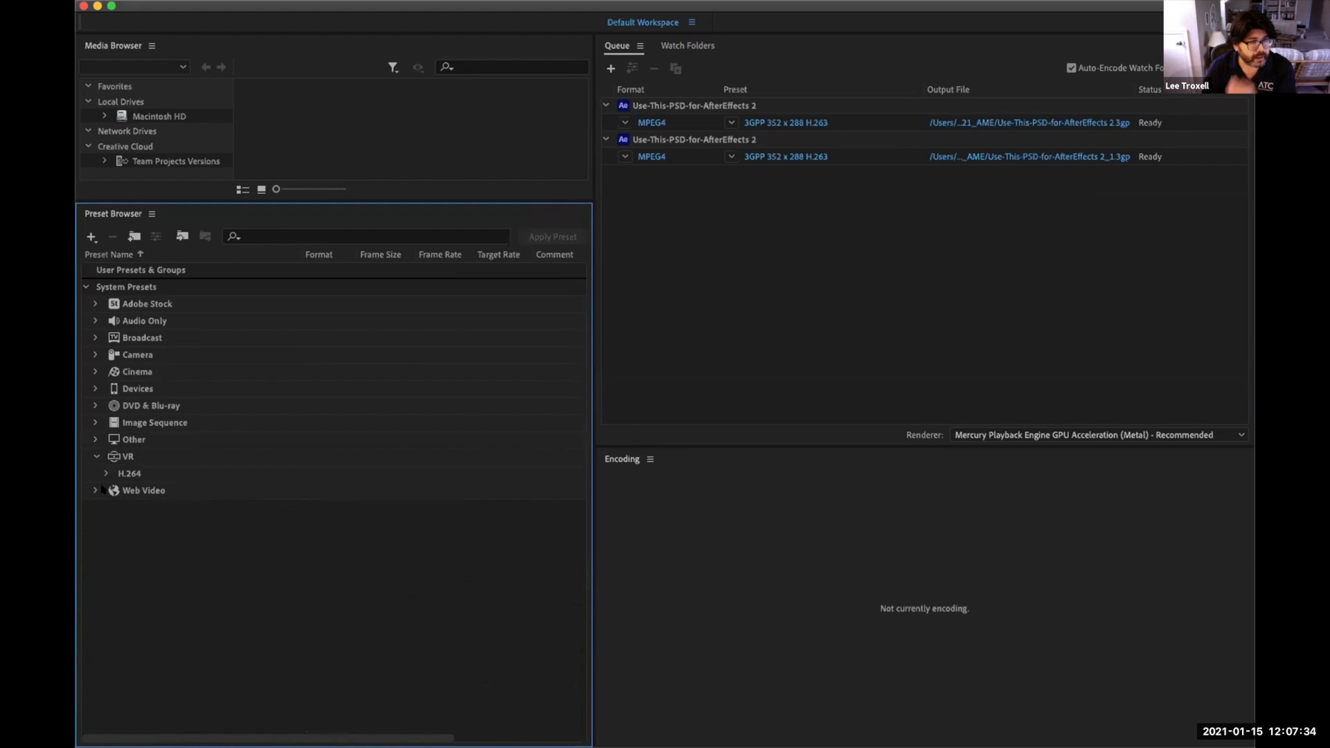
click(95, 456)
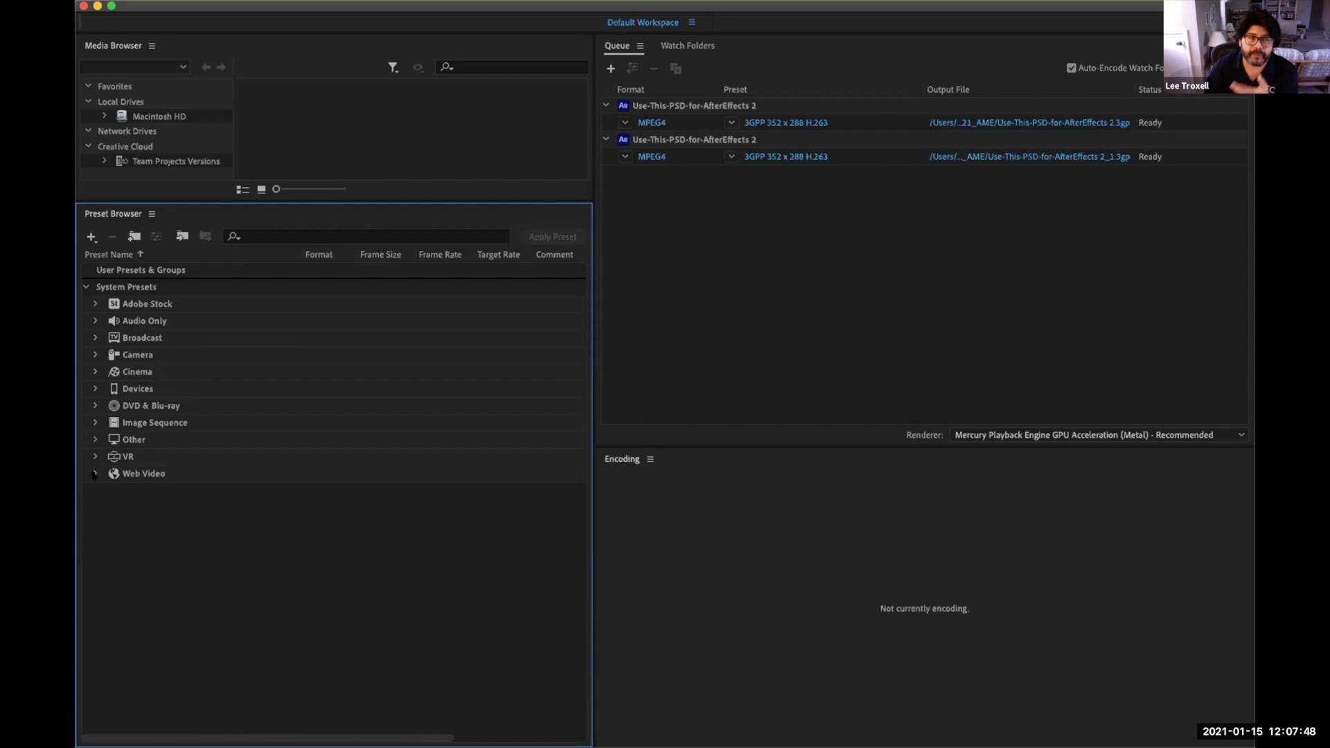
- Expand the Social Media presets under Web Video and select the YouTube 480p SD preset
click(95, 474)
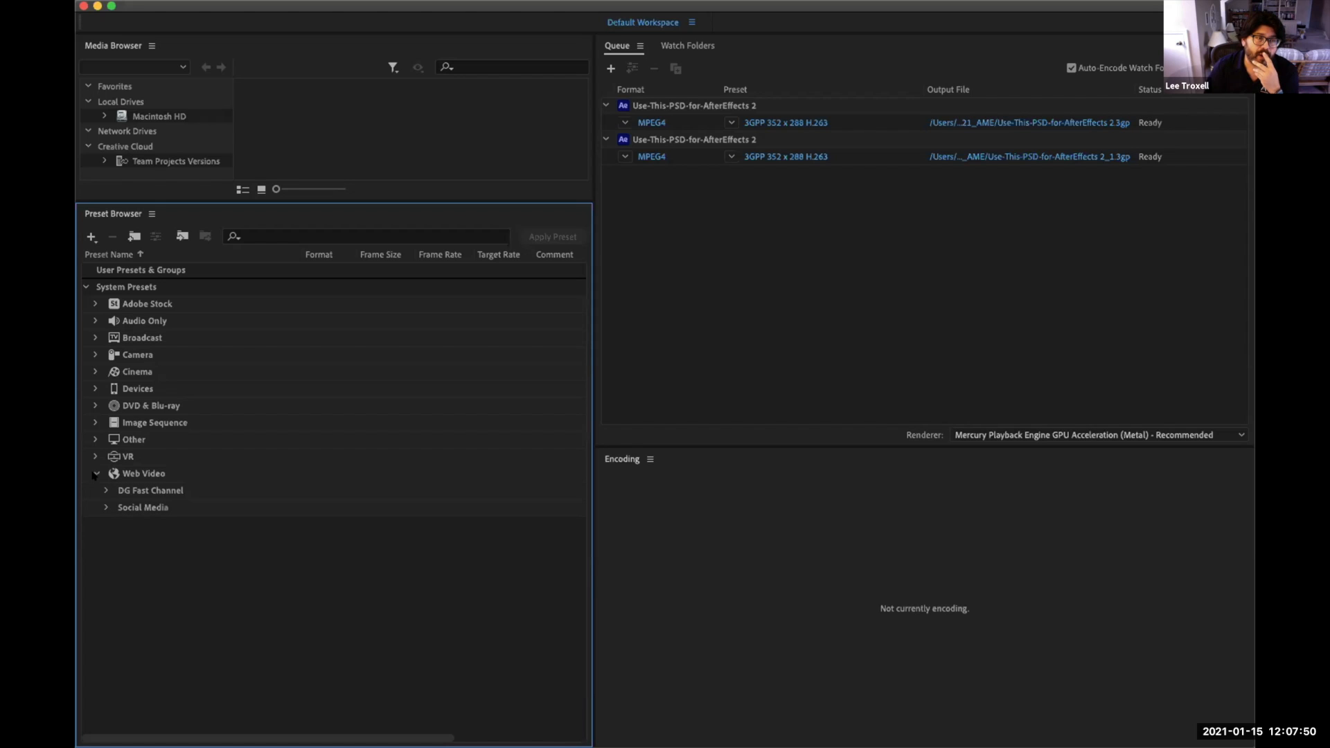
click(104, 509)
scroll(176, 511, down, 3)
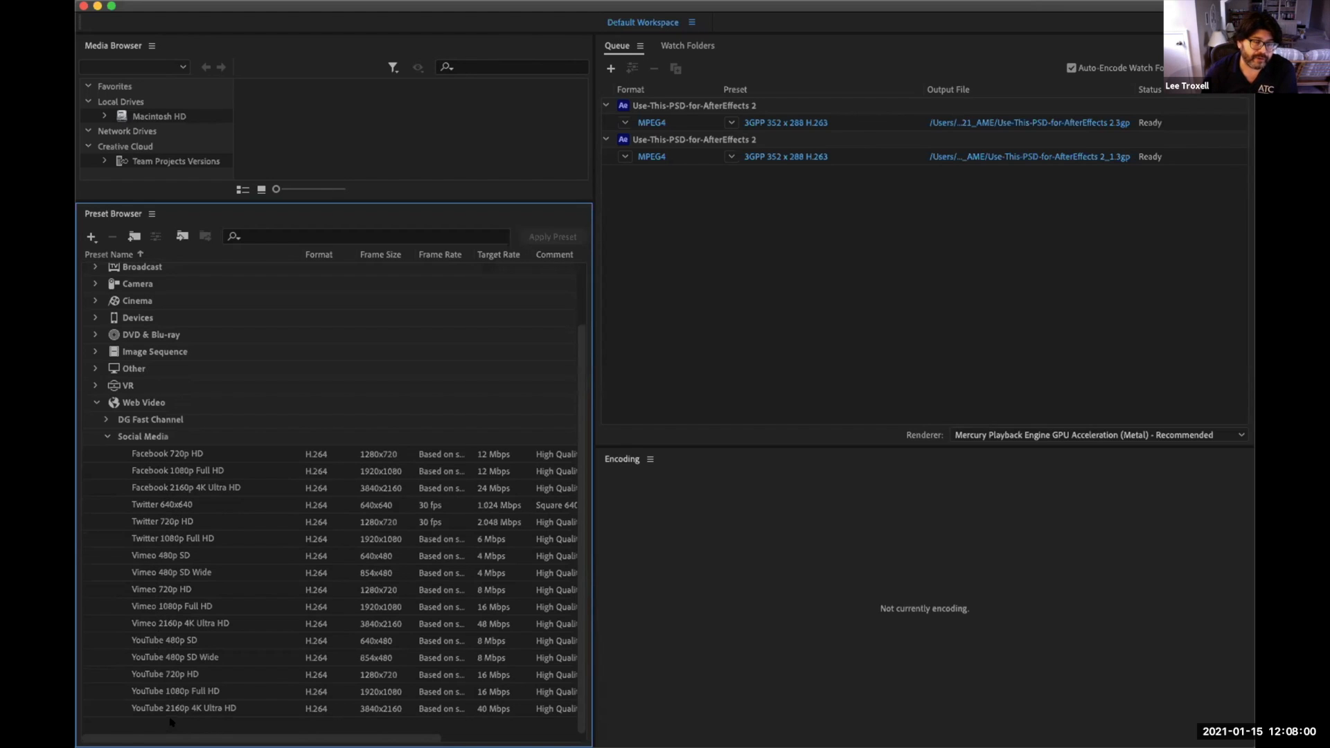
click(145, 645)
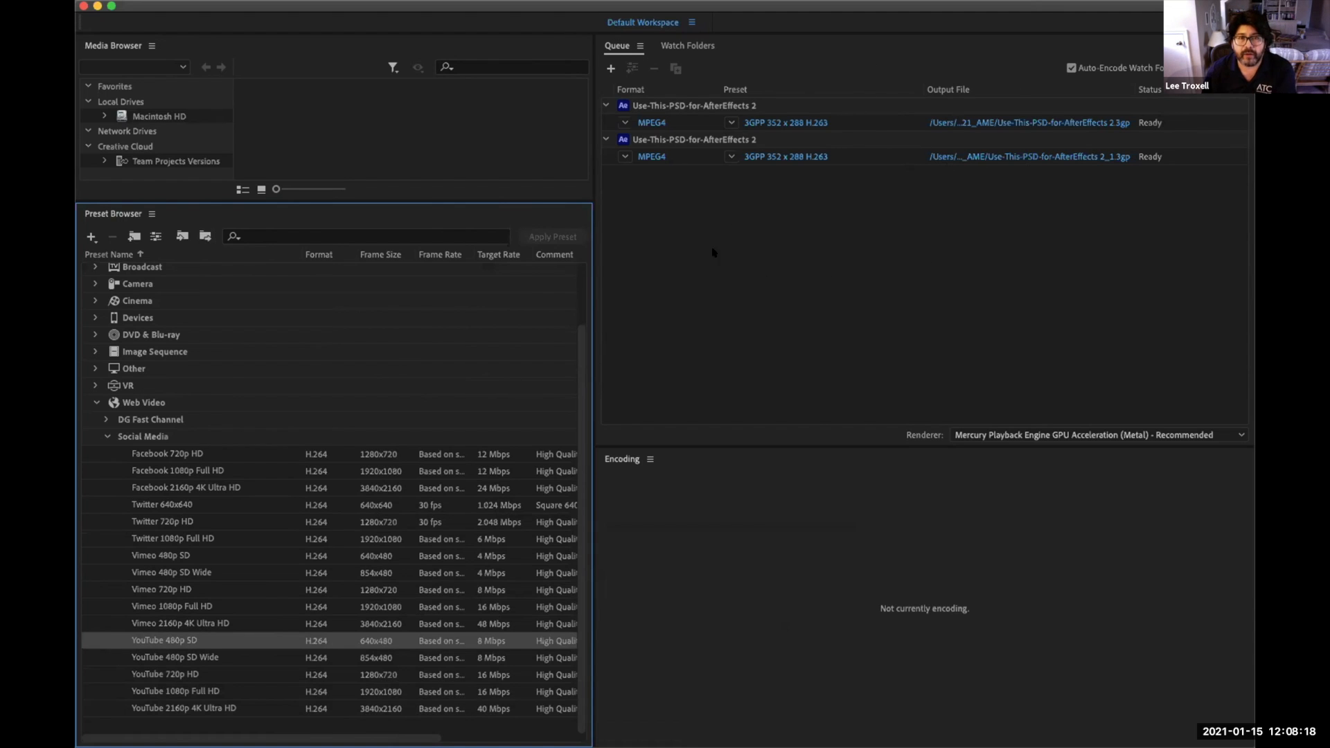
- Remove the second Use-This-PSD-for-AfterEffects 2 item from the encoding queue and confirm its removal
click(786, 216)
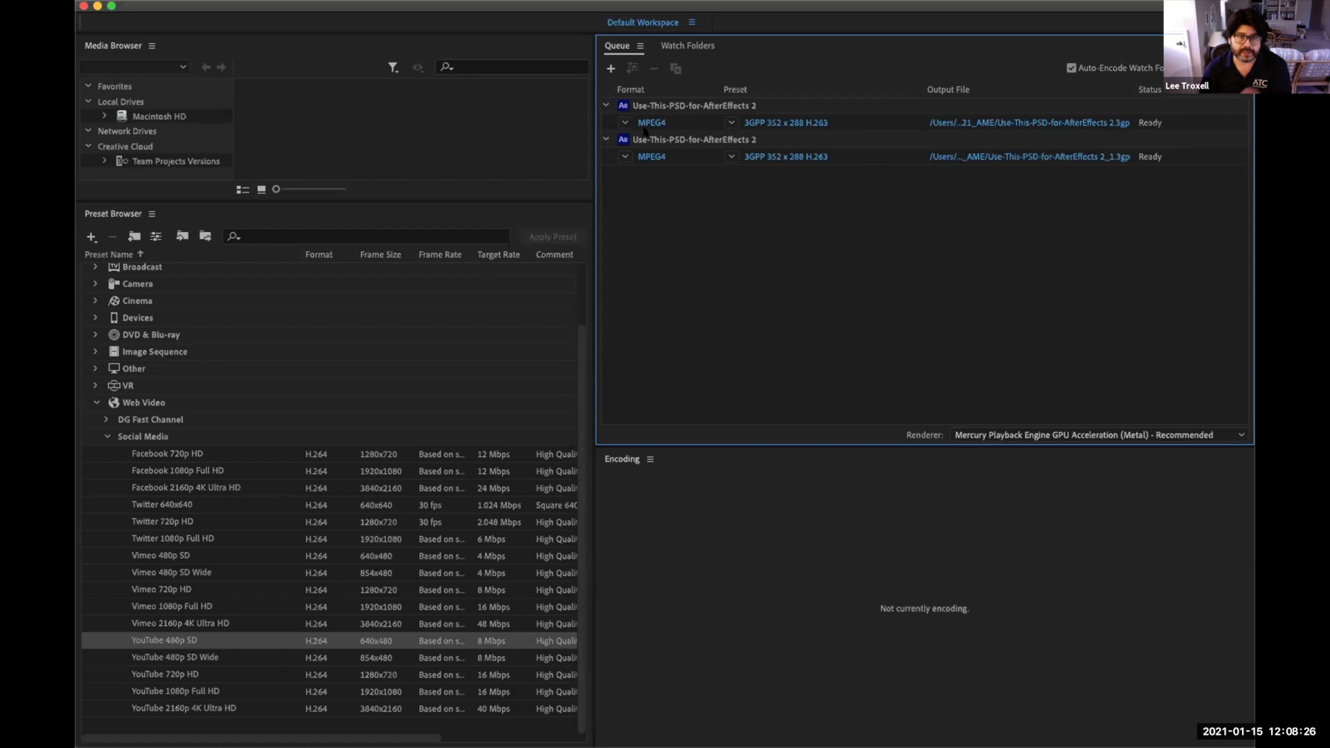
click(872, 158)
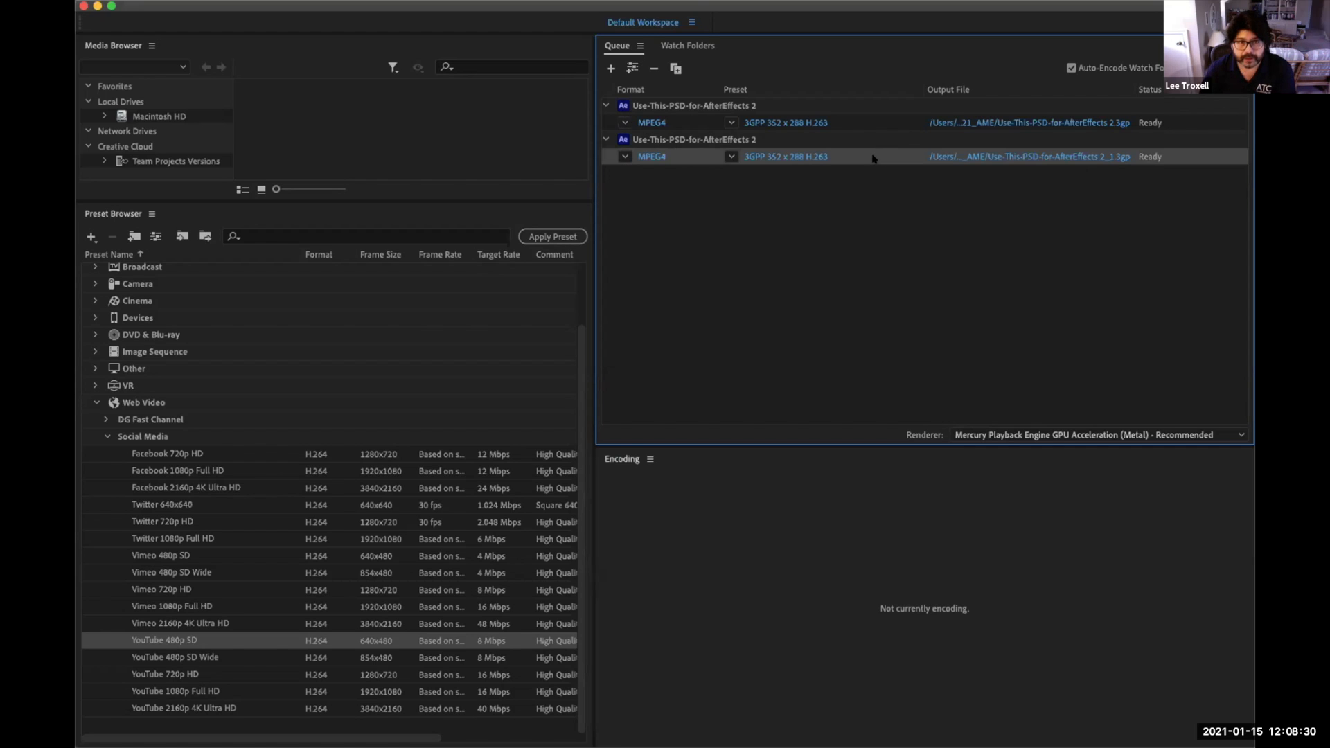
key(Delete)
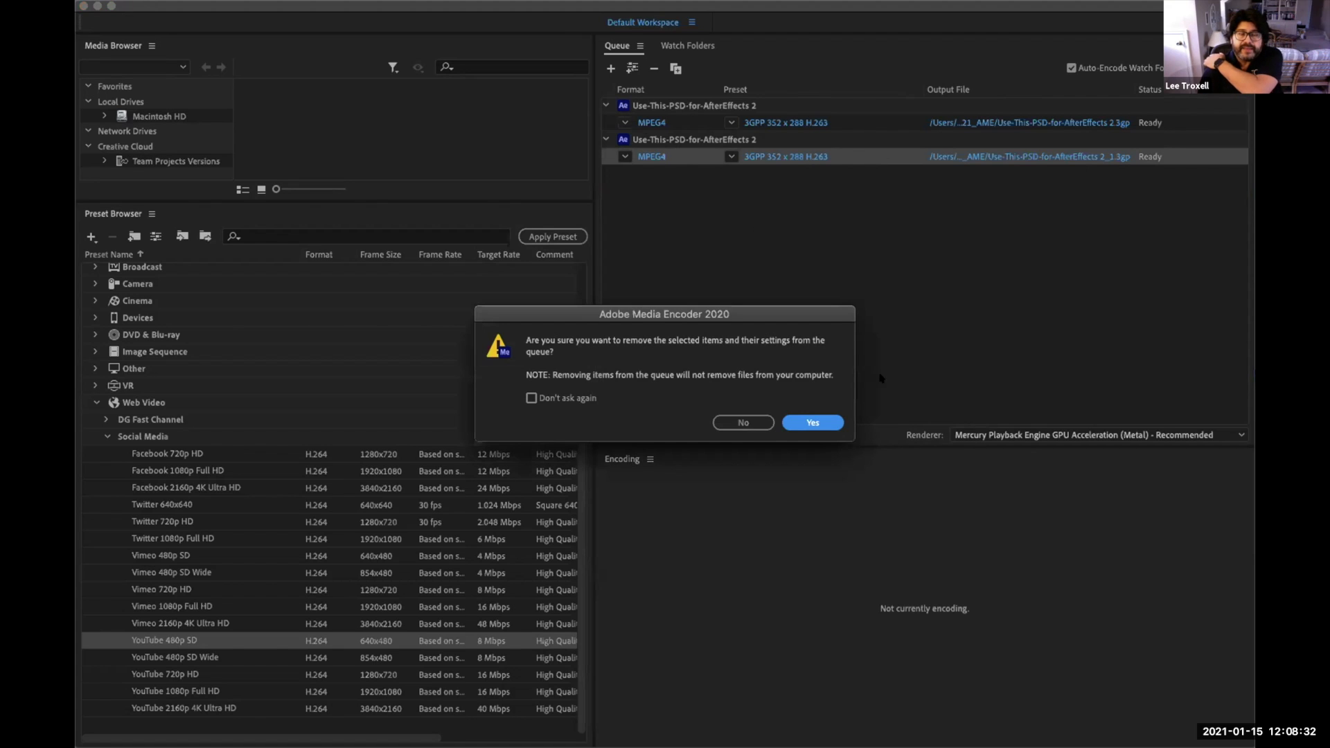
click(824, 424)
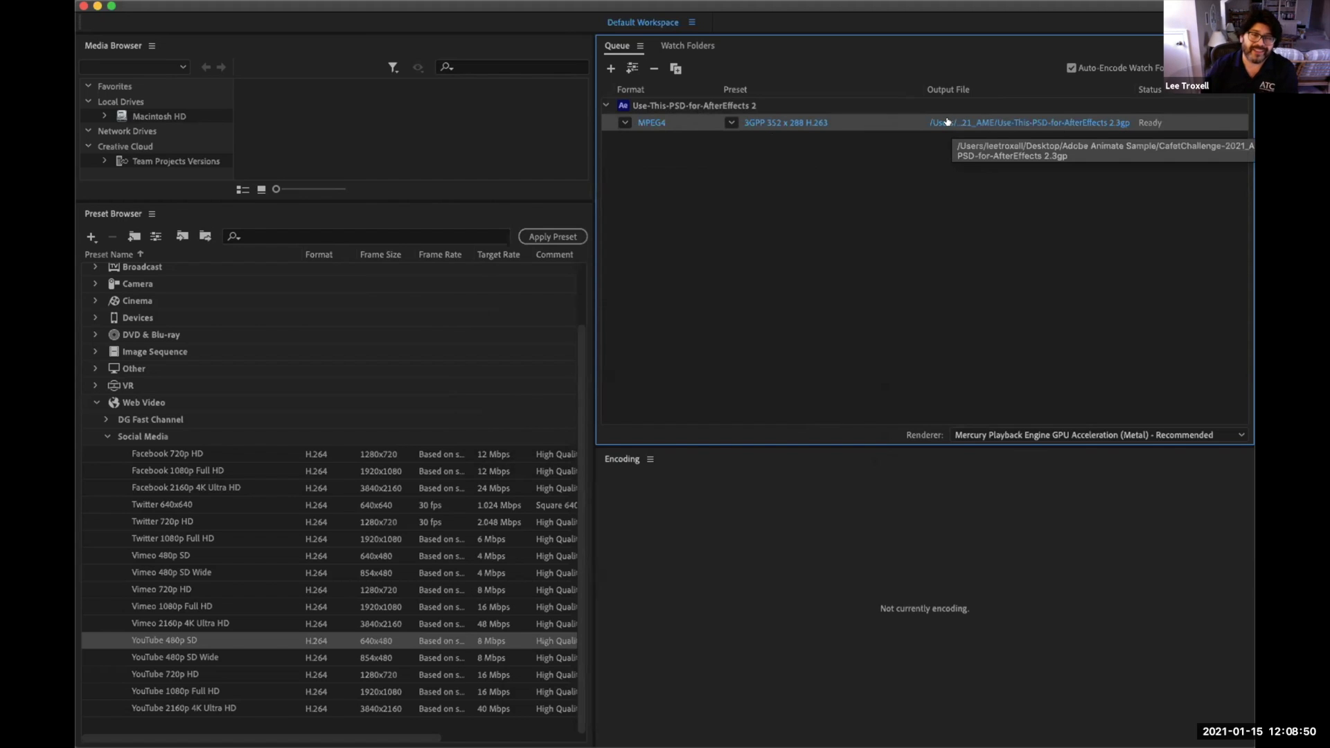
- Apply the YouTube 480p SD Wide preset to the remaining queue output and check its settings summary
click(193, 657)
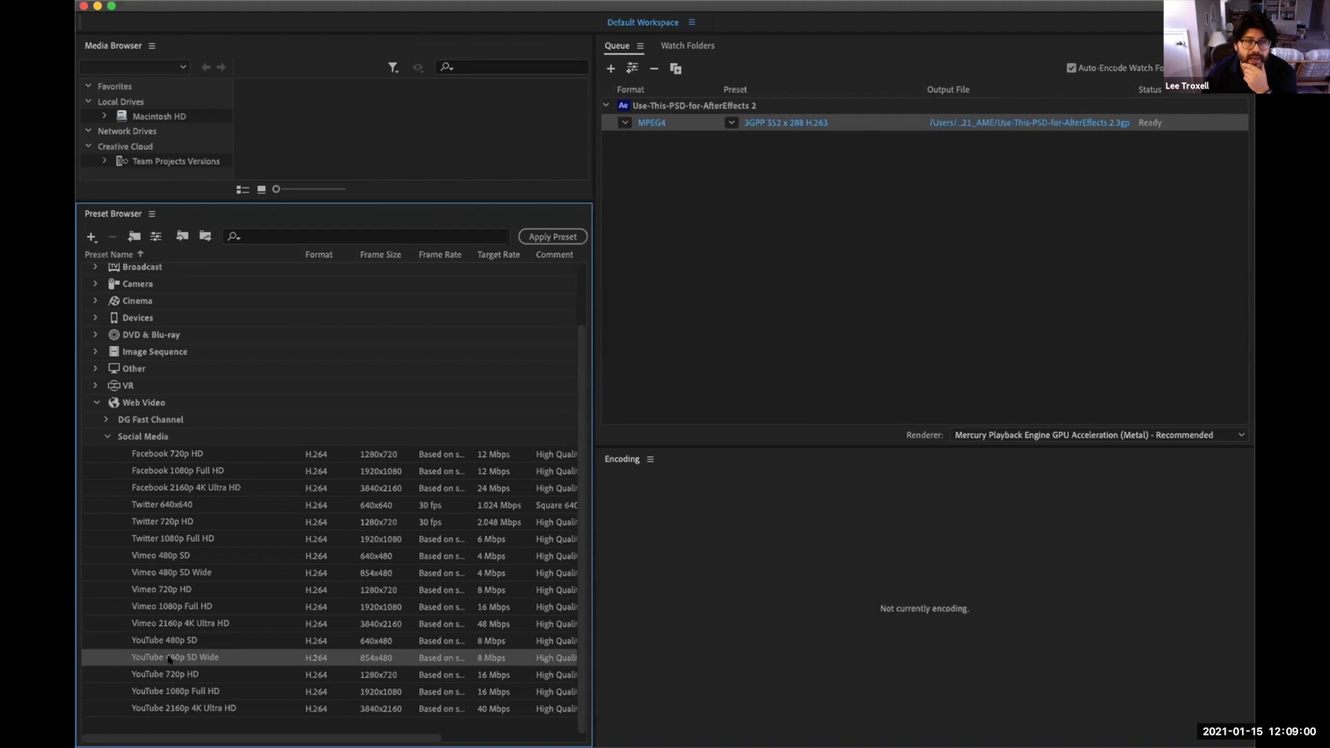
click(192, 654)
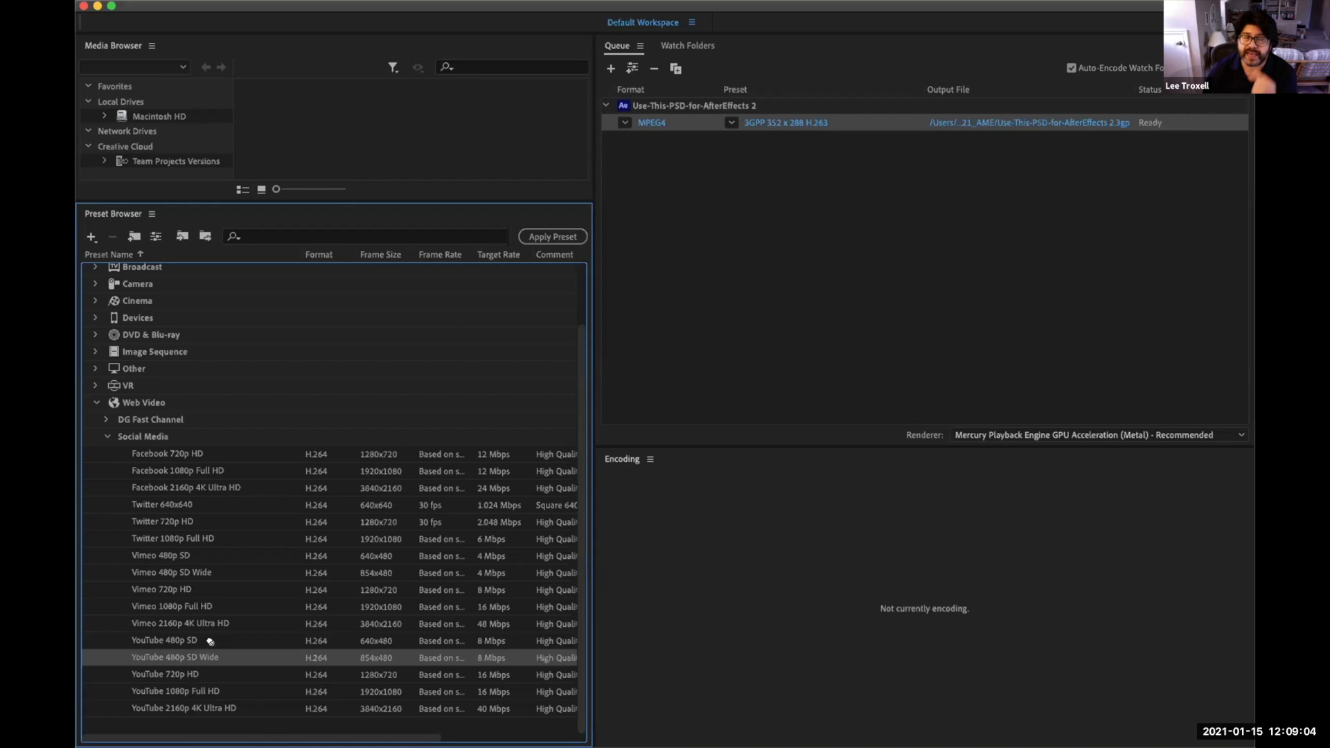
click(686, 267)
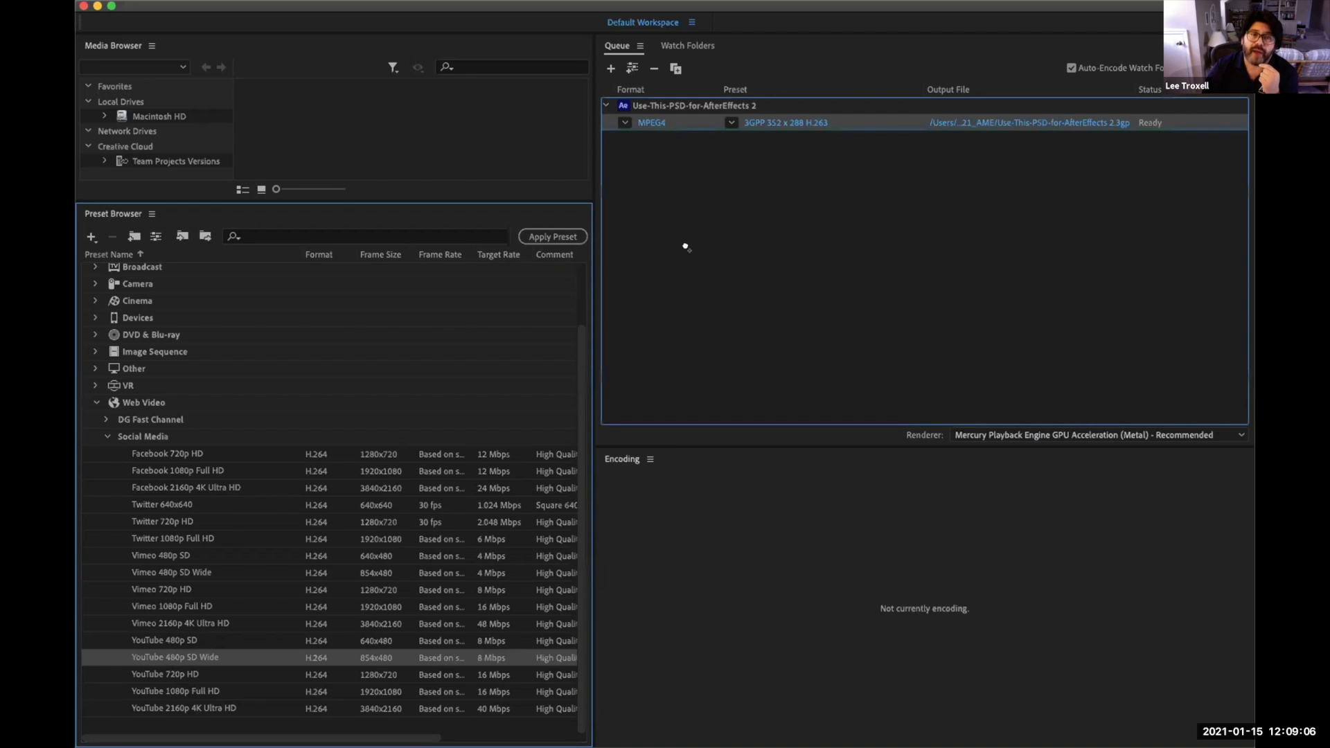
click(821, 122)
drag(821, 121, 821, 118)
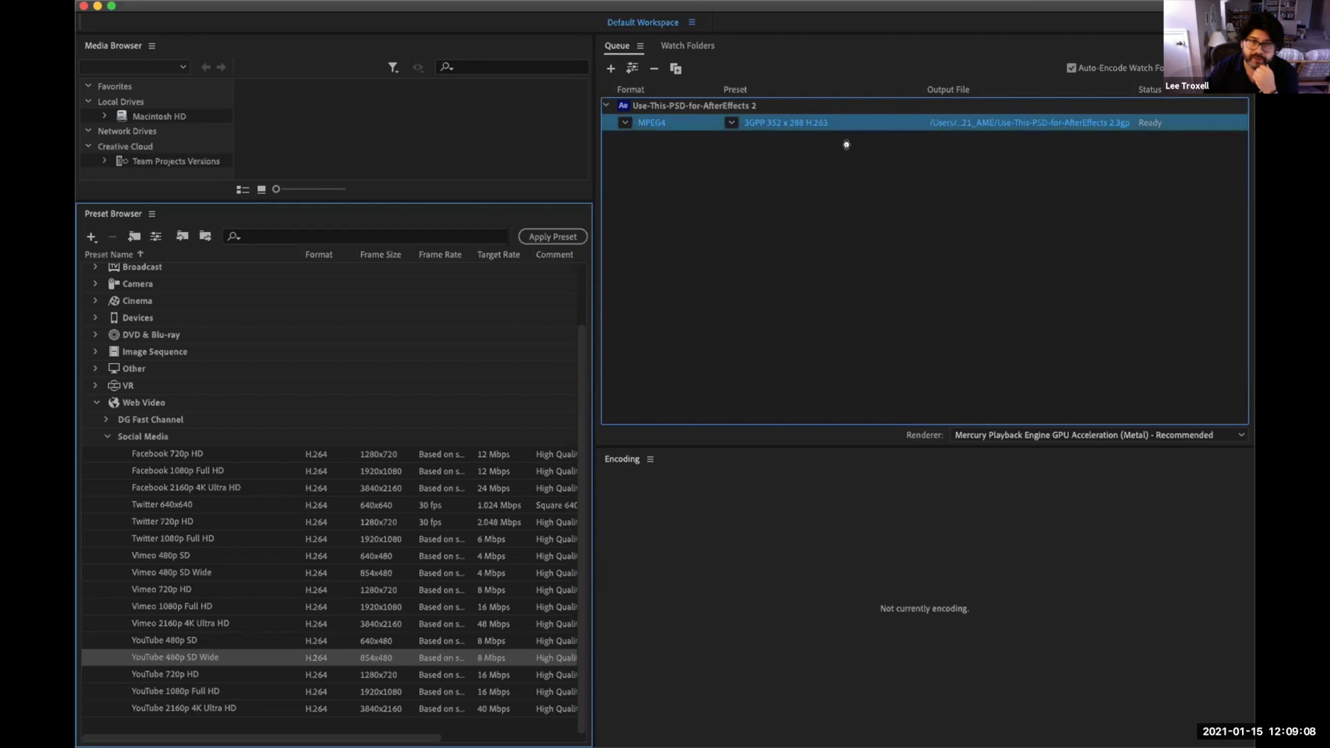
mouse_move(763, 122)
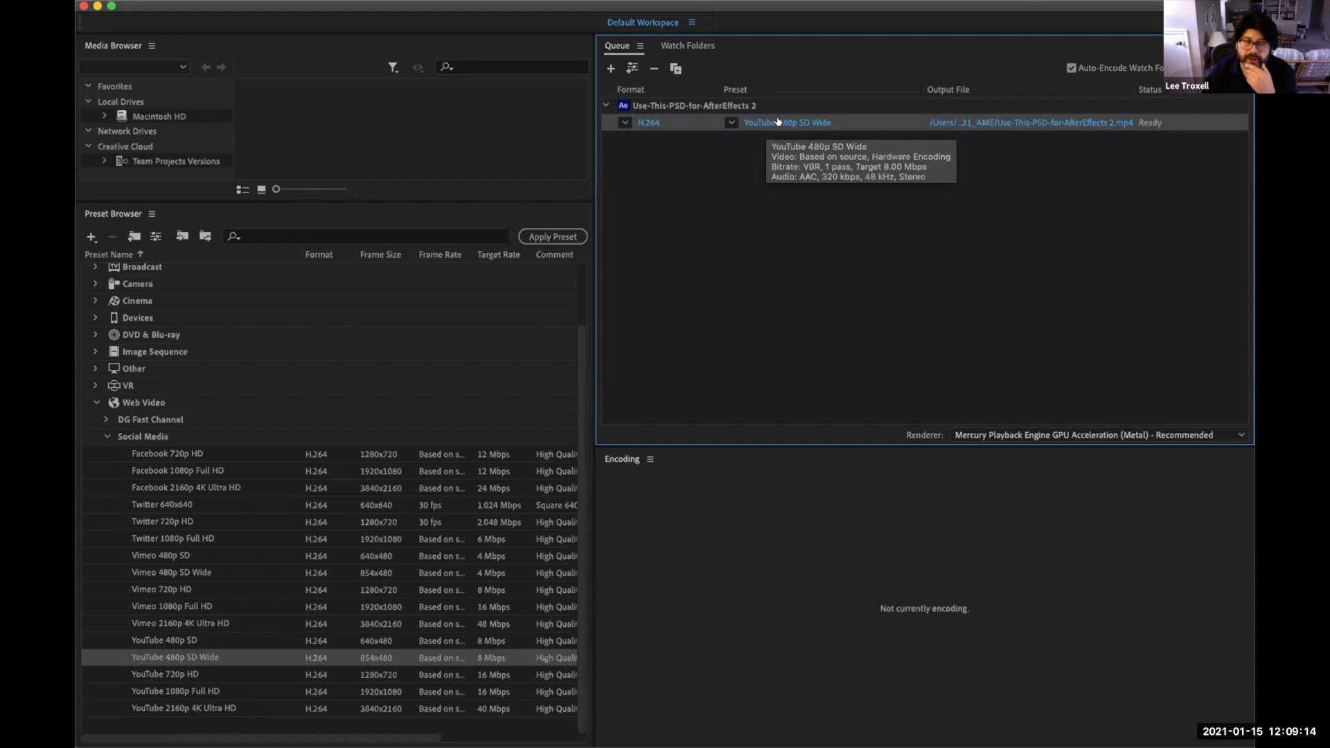
- Apply the YouTube 480p SD social media preset to the queue output
click(170, 641)
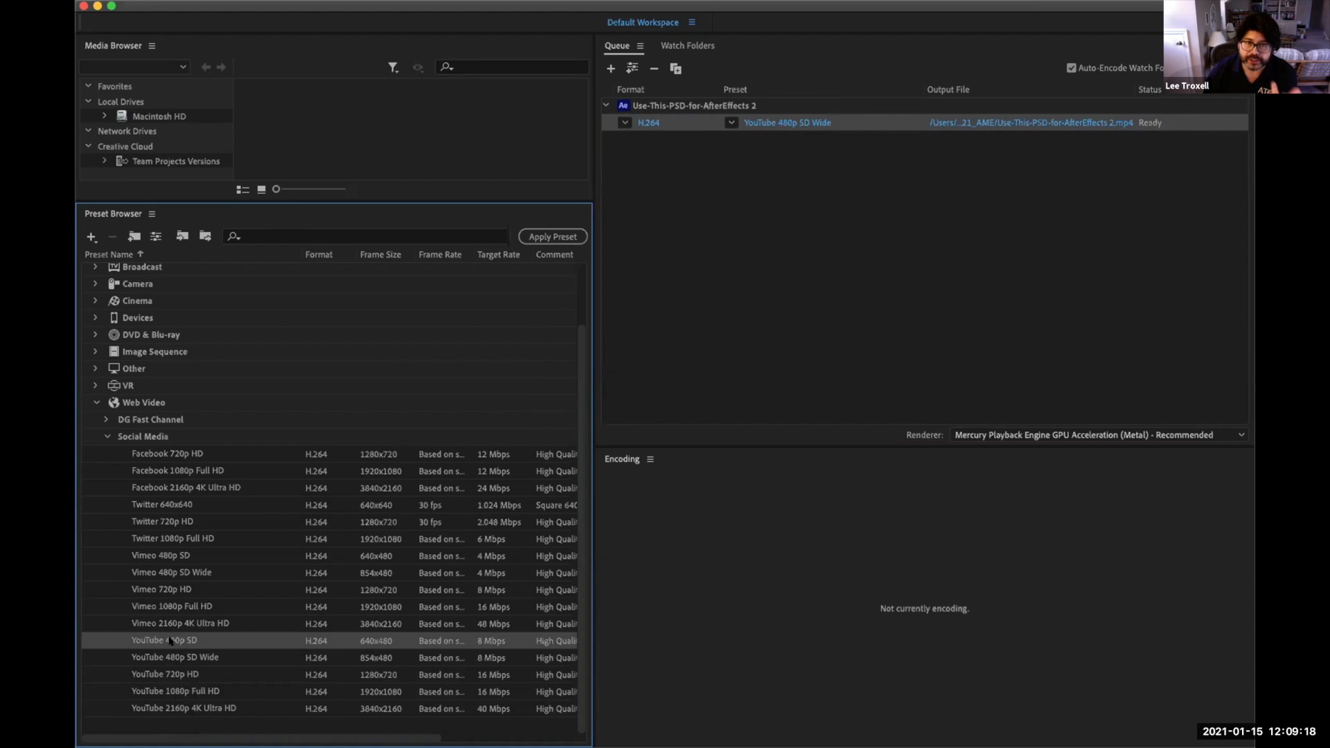
drag(157, 640, 841, 119)
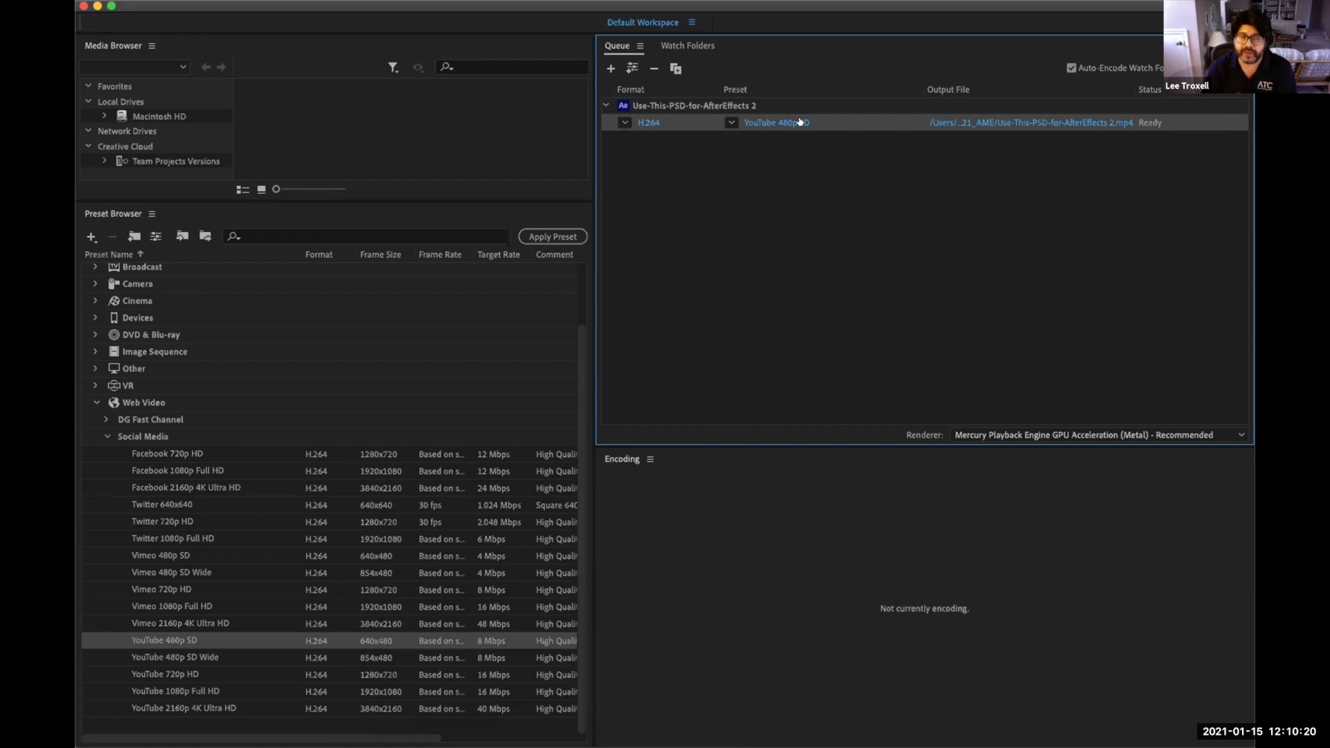
mouse_move(799, 121)
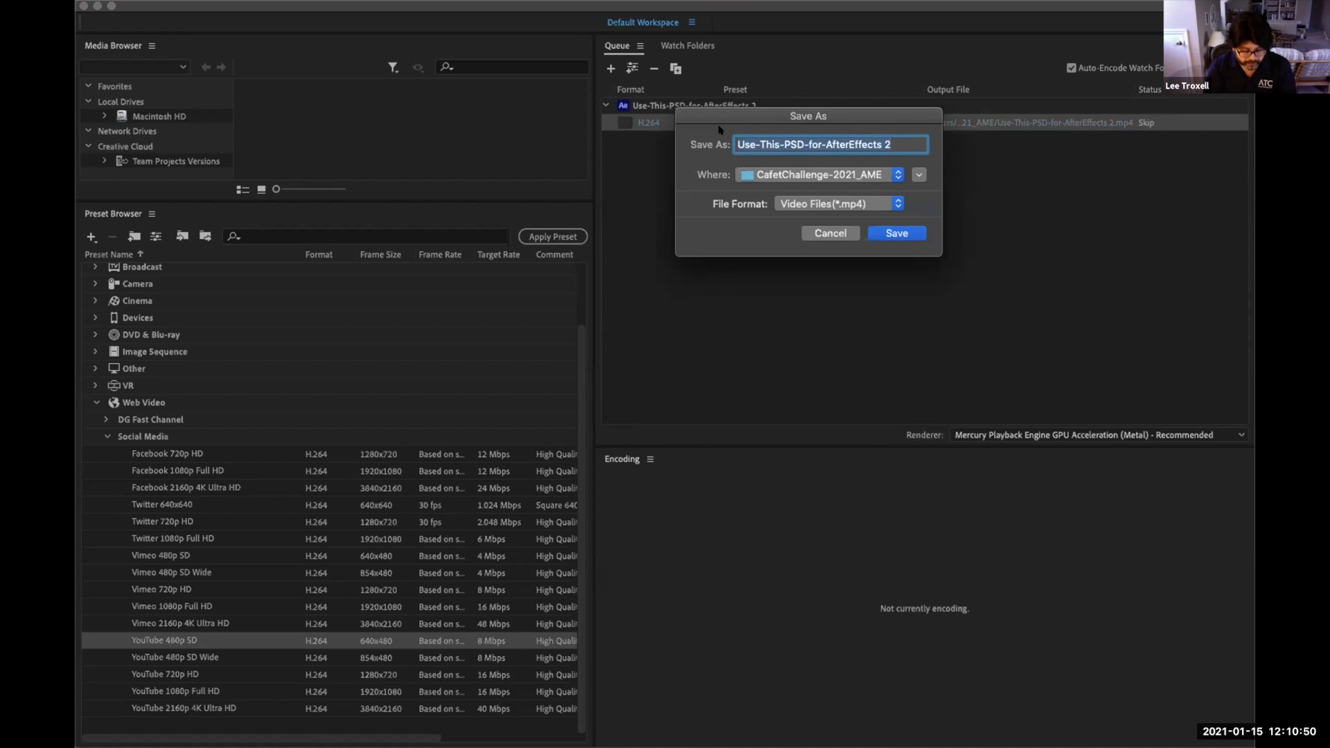
- Save the output file as Media-Cadet-Test in MP4 format in the CafetChallenge-2021_AME folder and start encoding the queue
text(New)
key(BackSpace)
key(BackSpace)
key(BackSpace)
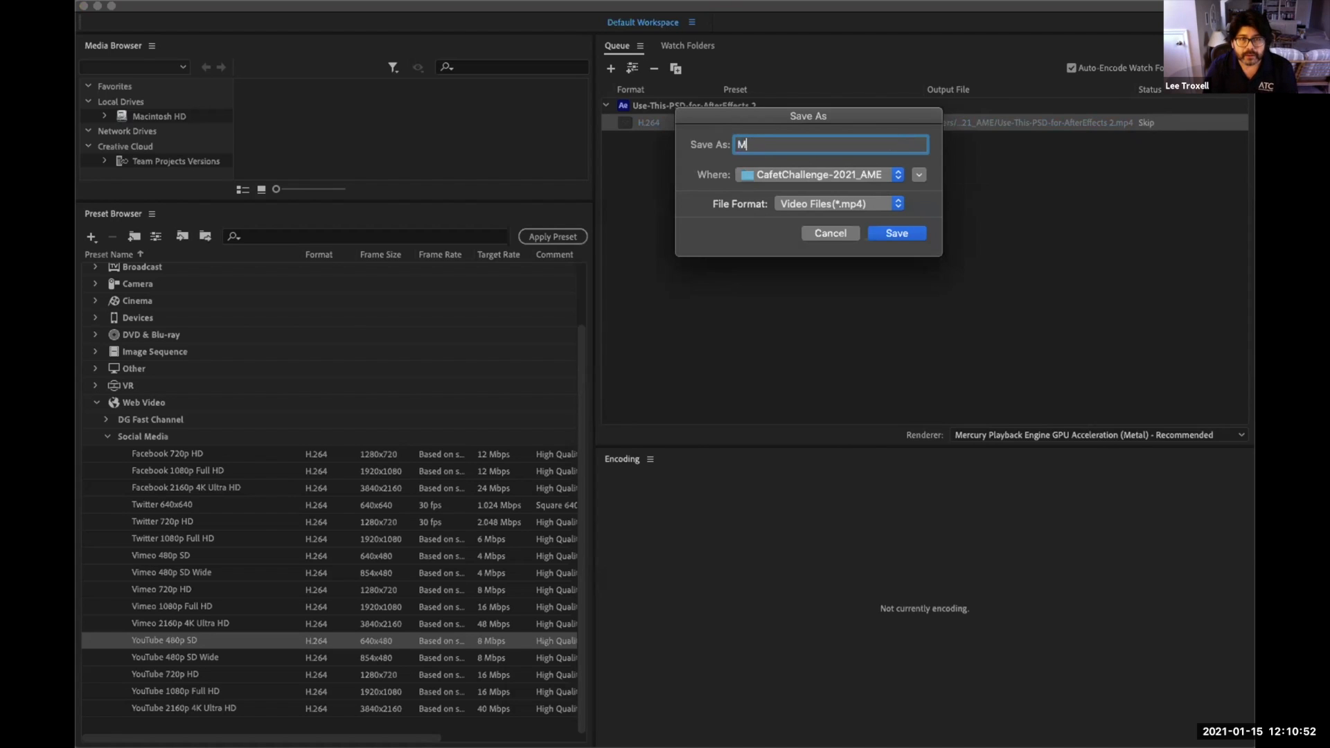
text(Media-Cadet )
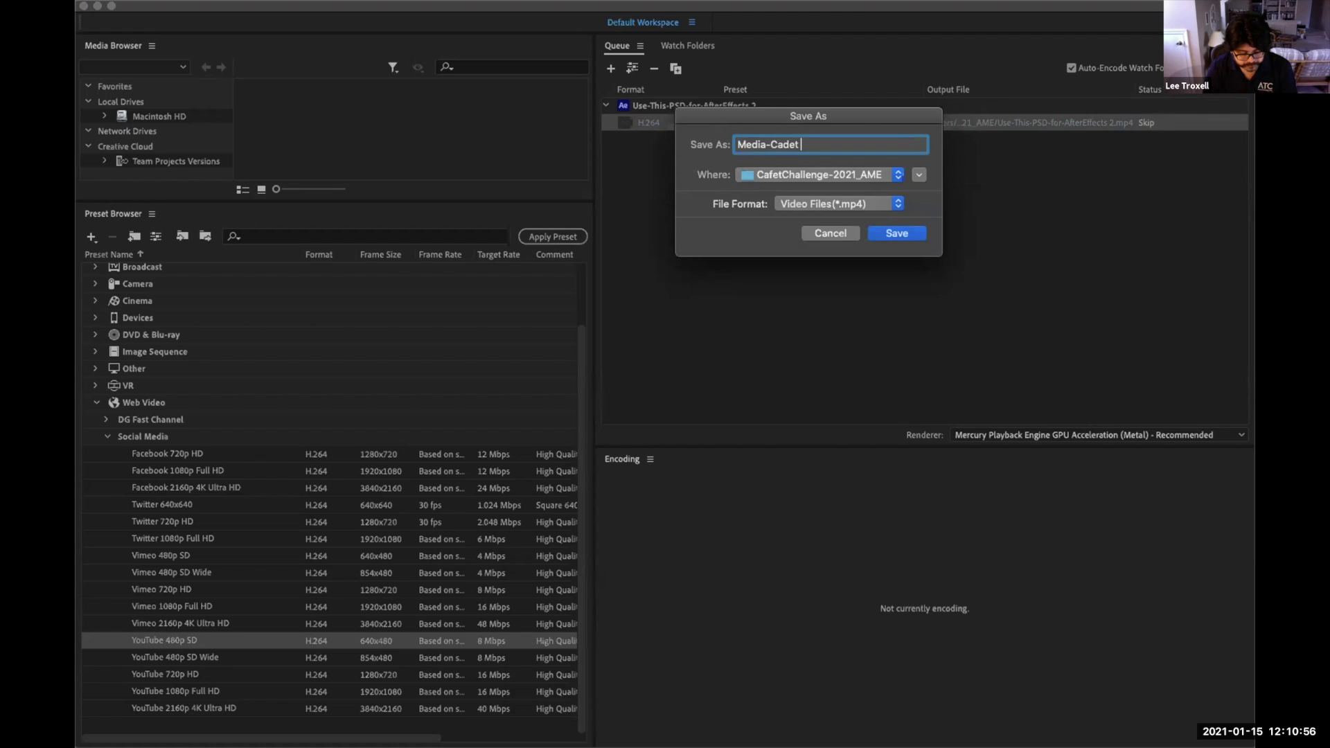
text(-Test)
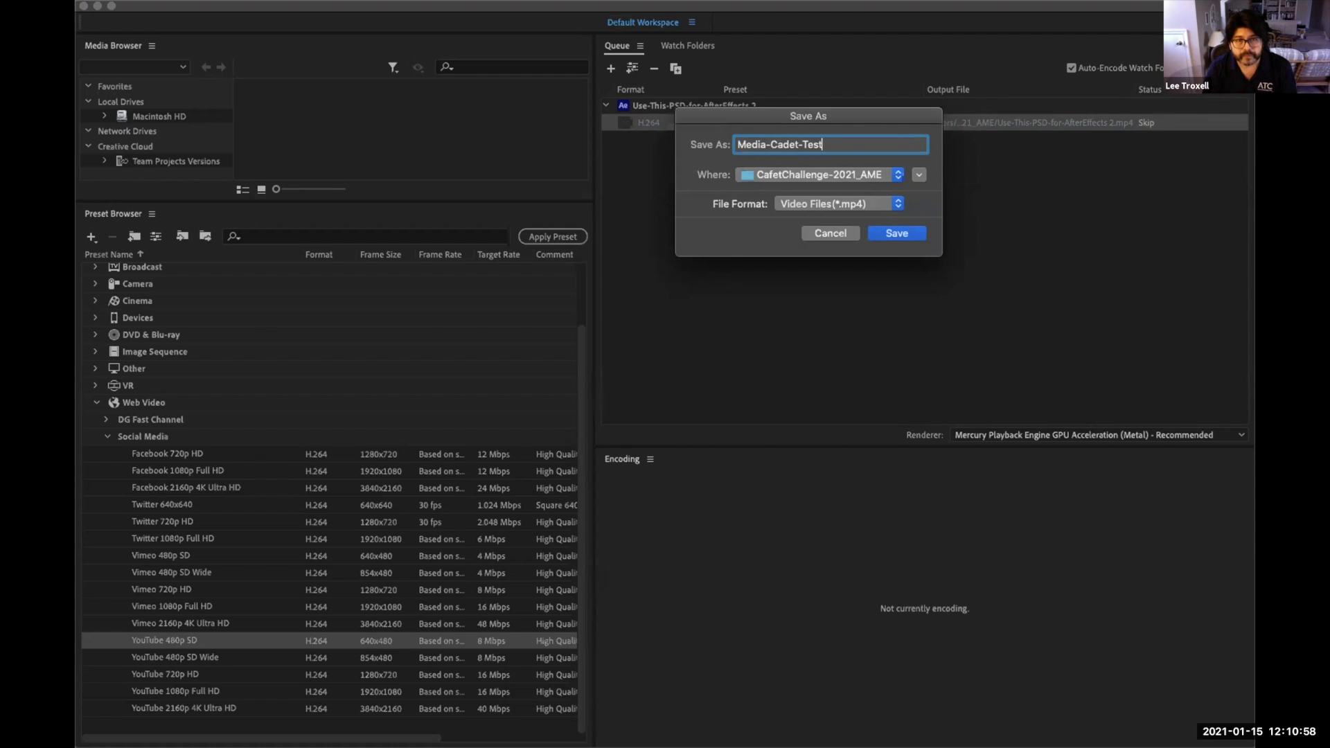
click(897, 233)
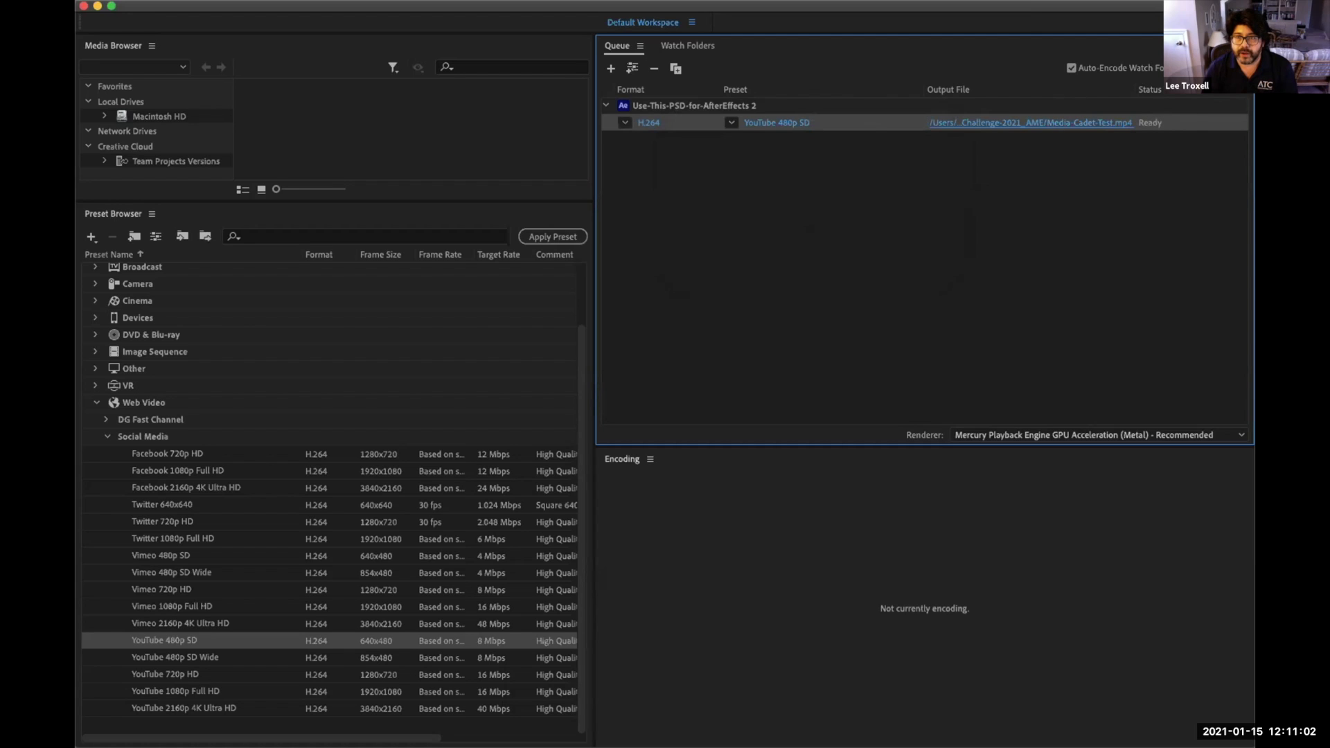
click(1236, 68)
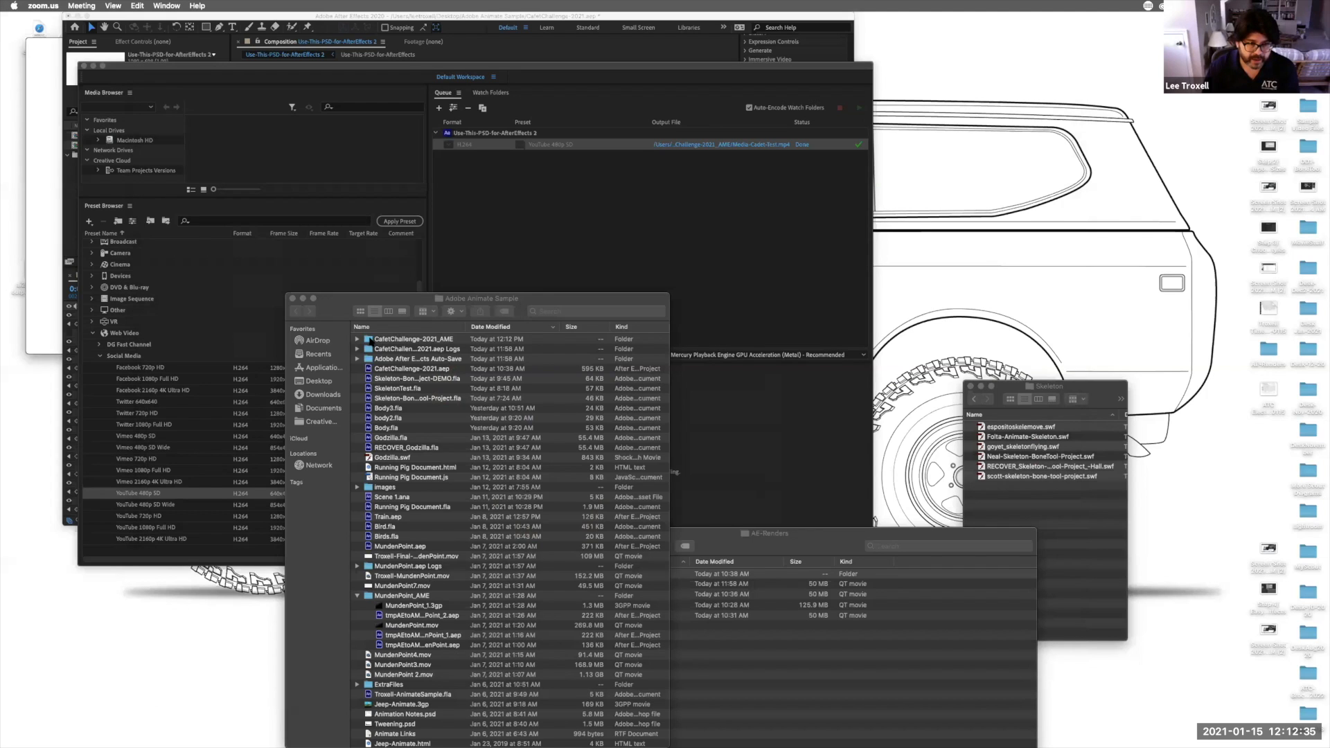
- In Finder, open the CafetChallenge-2021_AME folder and open Media-Cadet-Test.mp4 in QuickTime Player
click(368, 340)
double_click(368, 340)
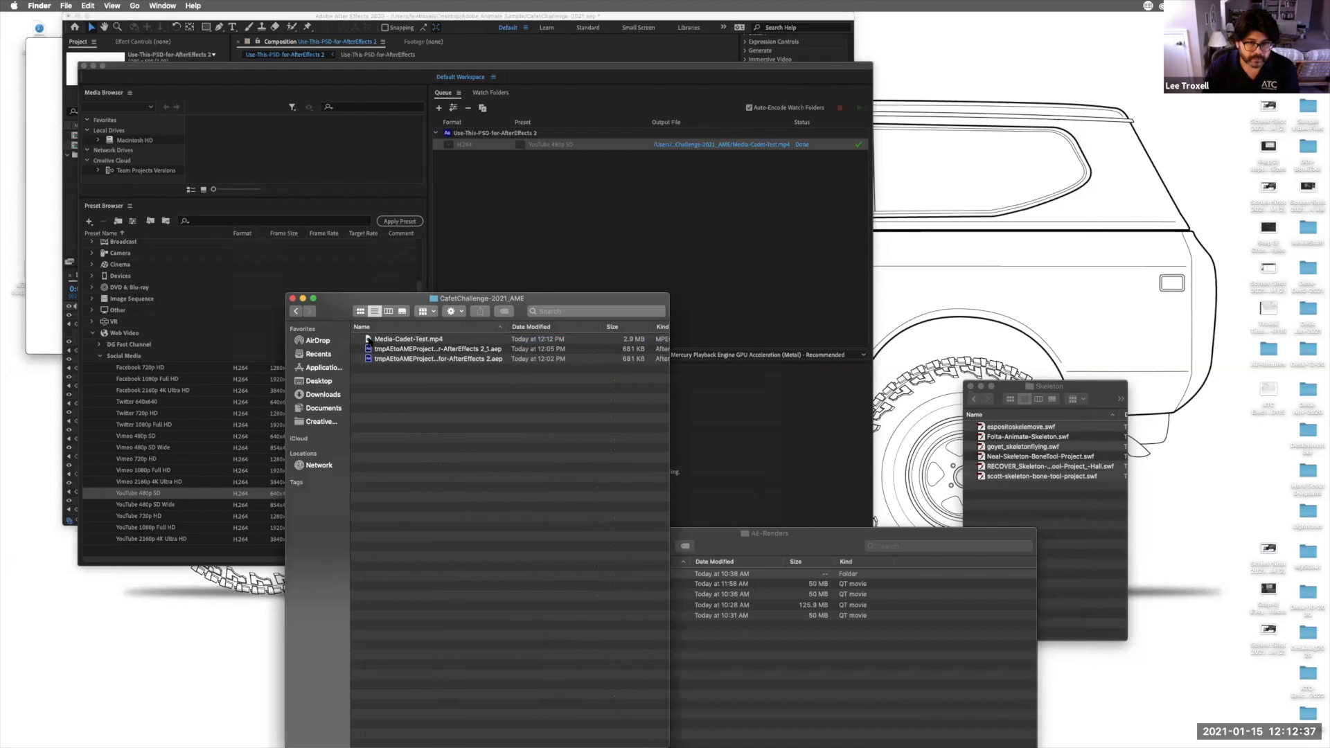
click(368, 340)
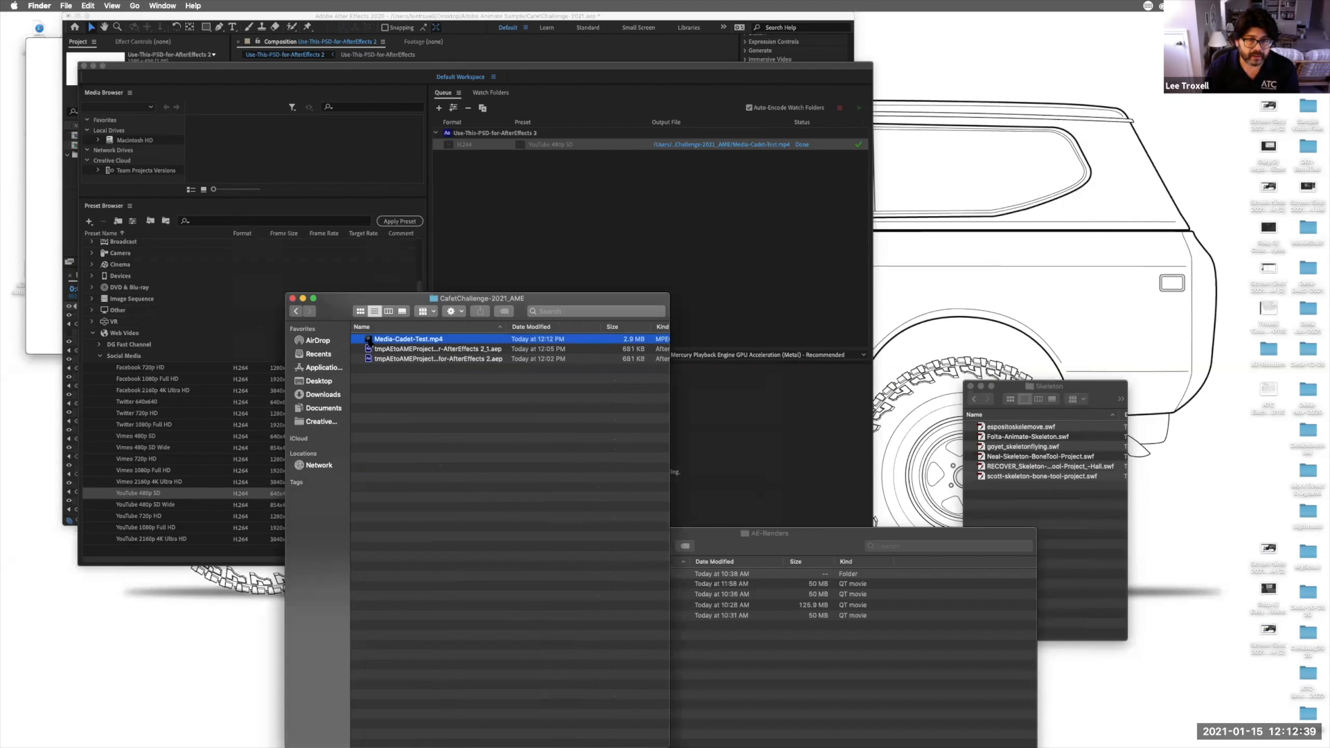
double_click(369, 340)
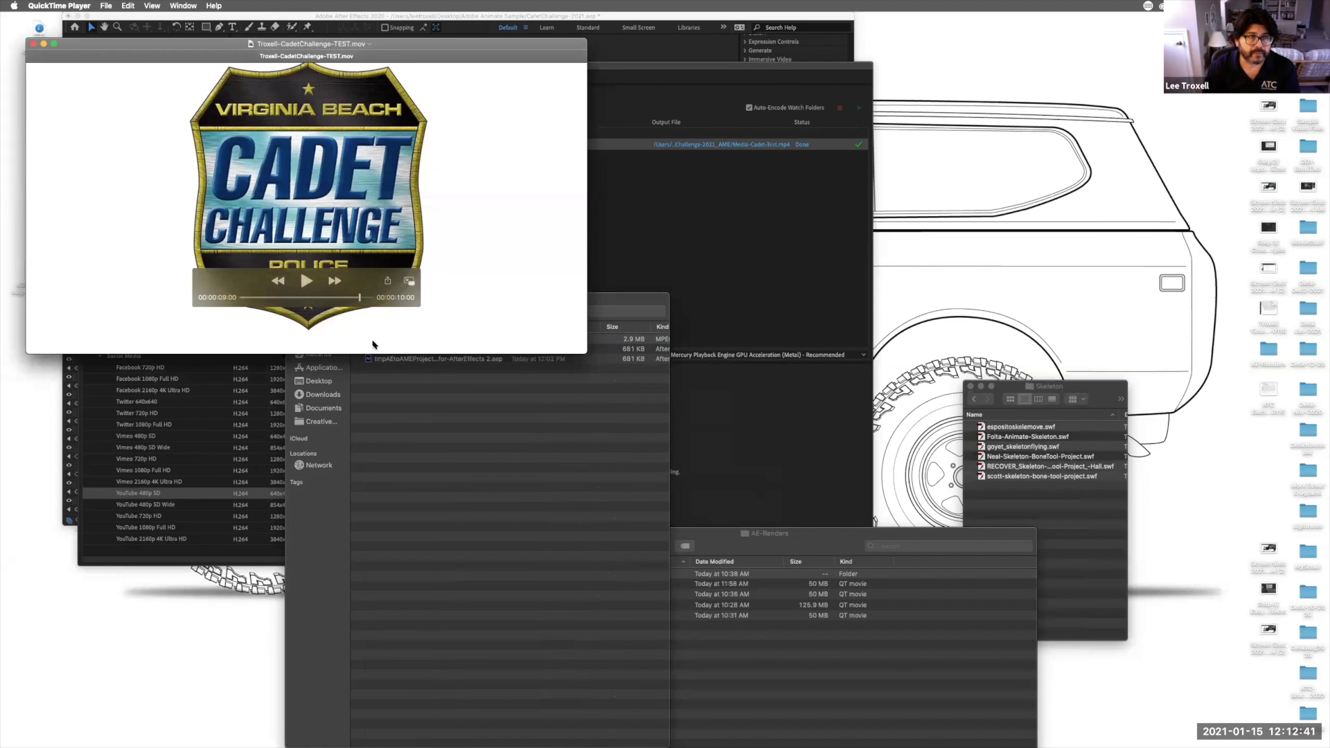
- Scrub the earlier .mov render back to 00:00:01:22 and place the Media-Cadet-Test.mp4 player over it to compare frame sizes
drag(160, 55, 735, 89)
click(408, 78)
drag(392, 50, 389, 93)
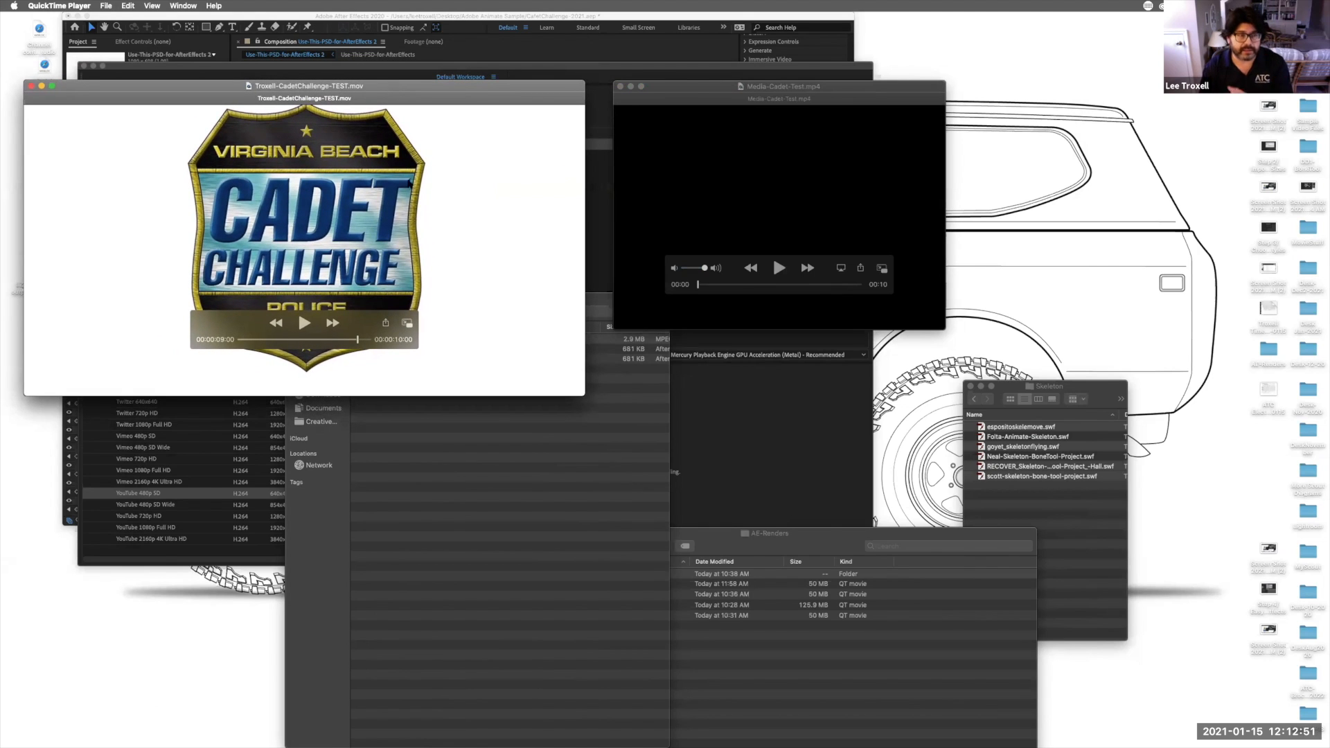
drag(357, 340, 264, 340)
drag(852, 89, 326, 101)
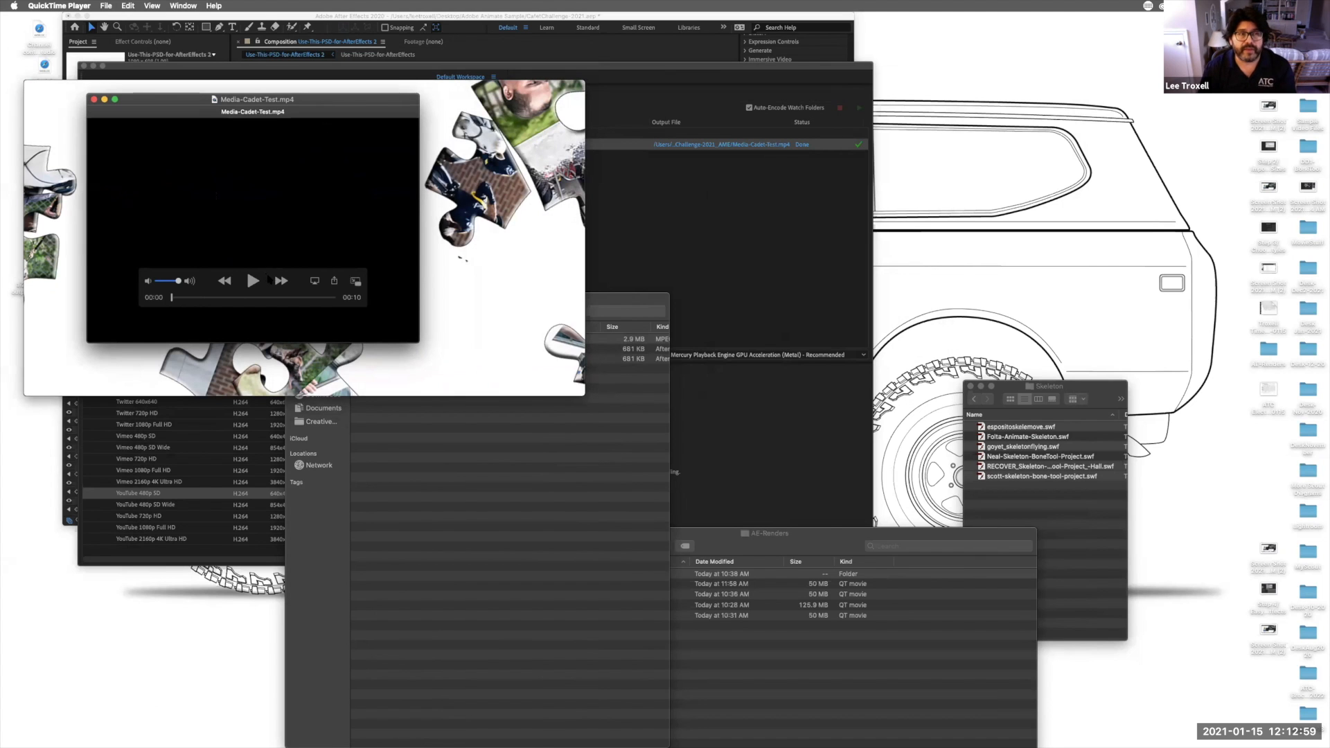
- Play Media-Cadet-Test.mp4 to its end and move its player beside the .mov render
click(253, 280)
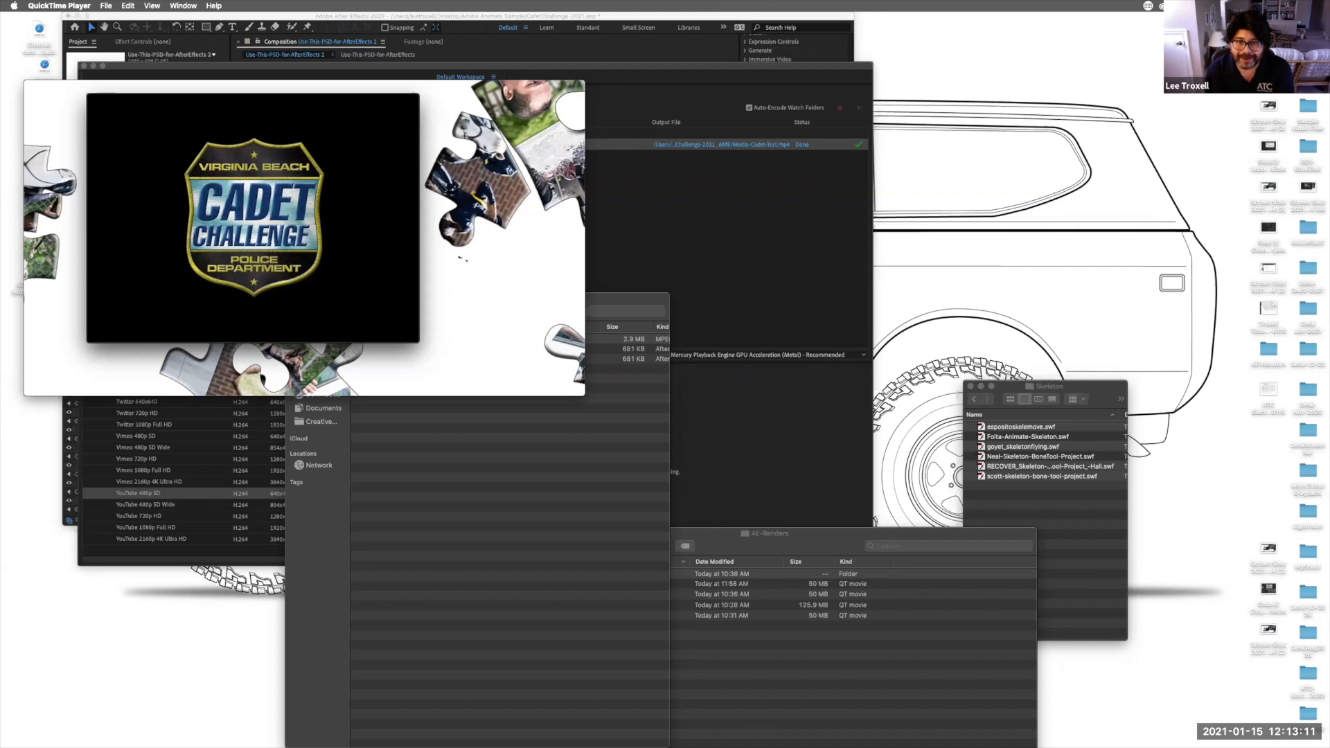
mouse_move(132, 92)
drag(153, 94, 695, 119)
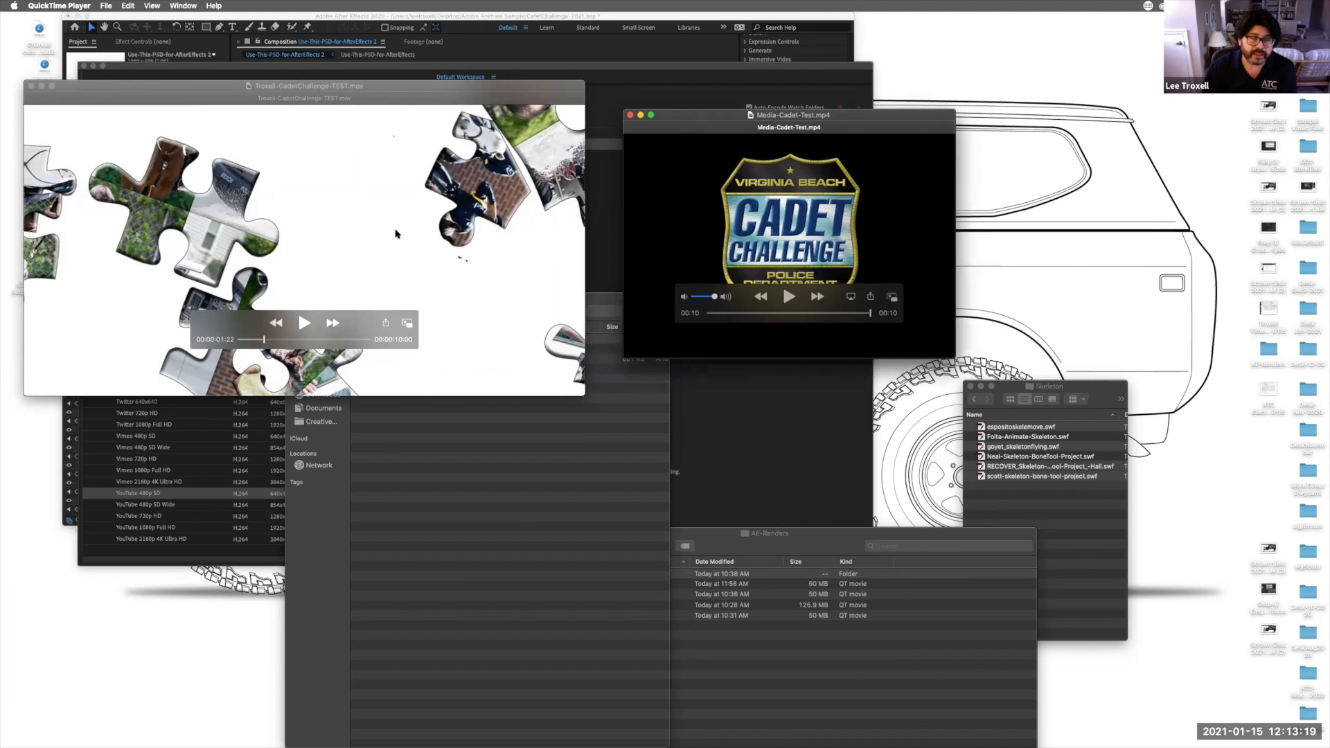
- Switch to Media Encoder and After Effects, and move the After Effects window down to uncover the encoding queue
click(616, 74)
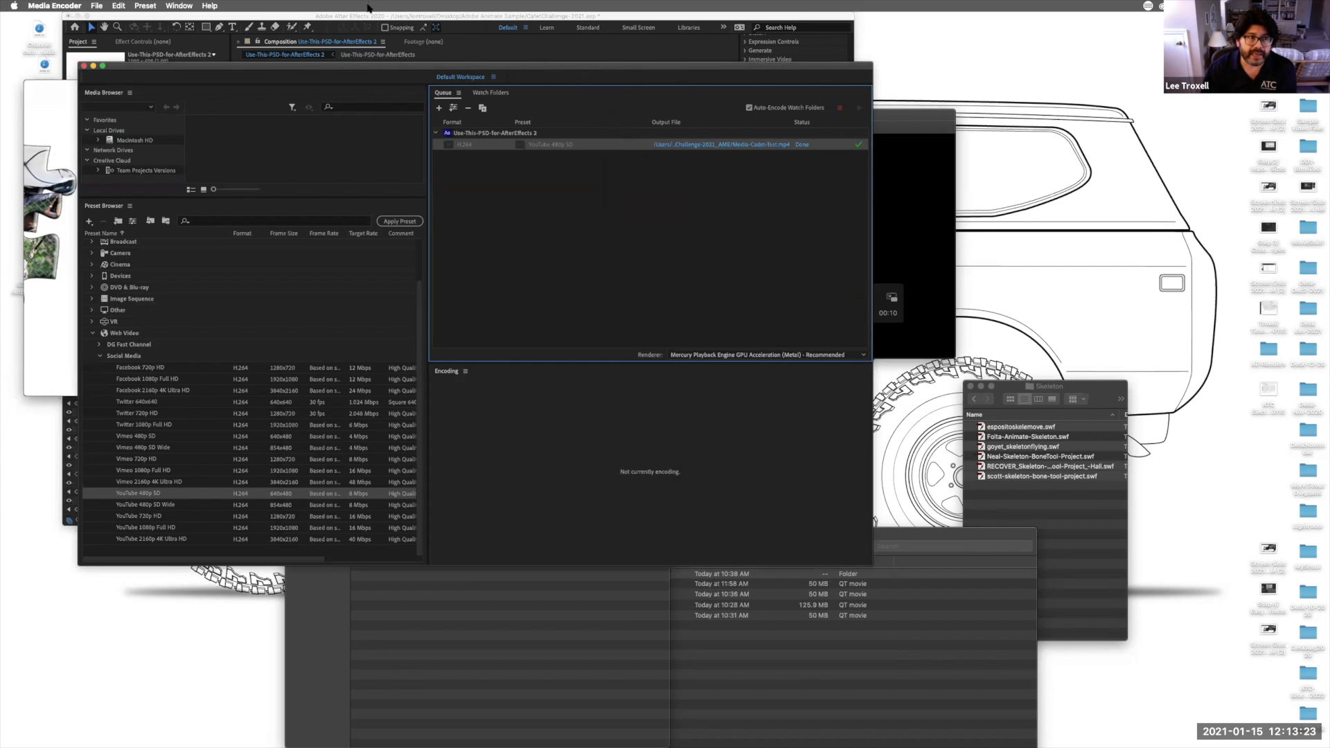
click(447, 16)
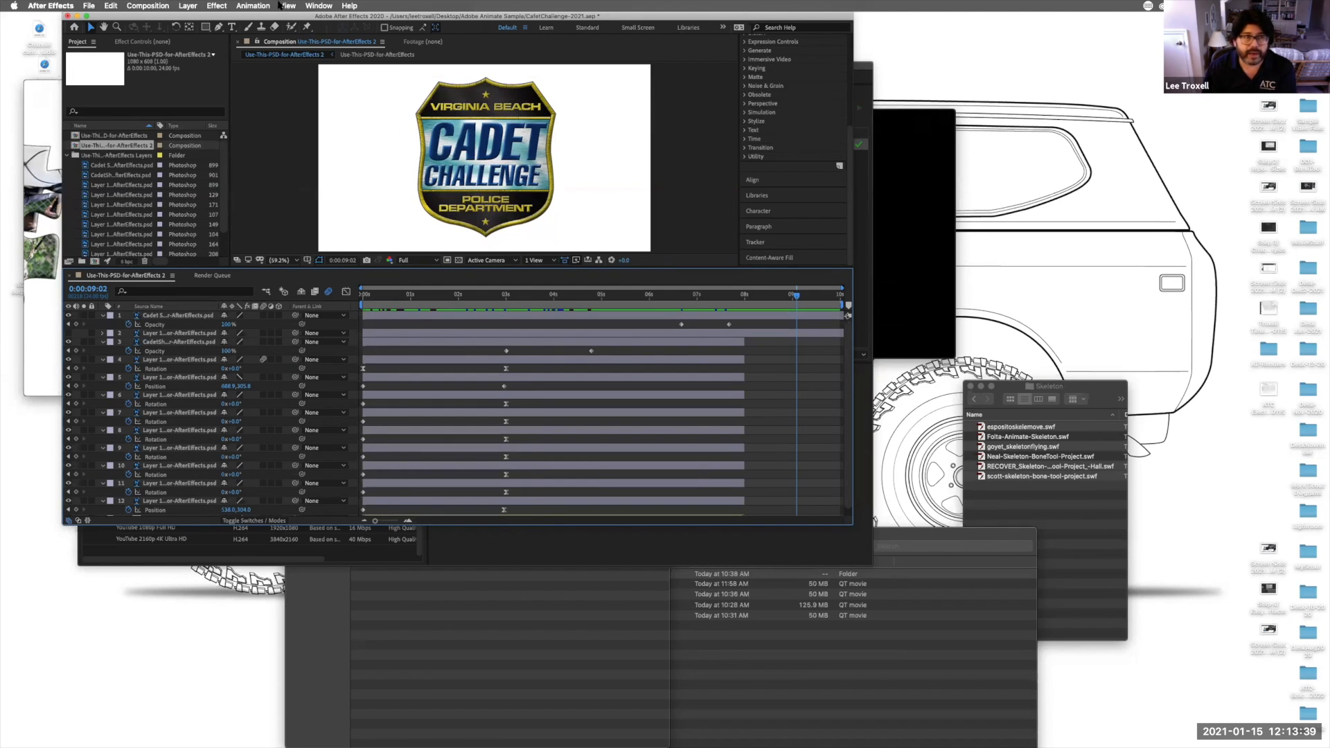
drag(292, 15, 294, 238)
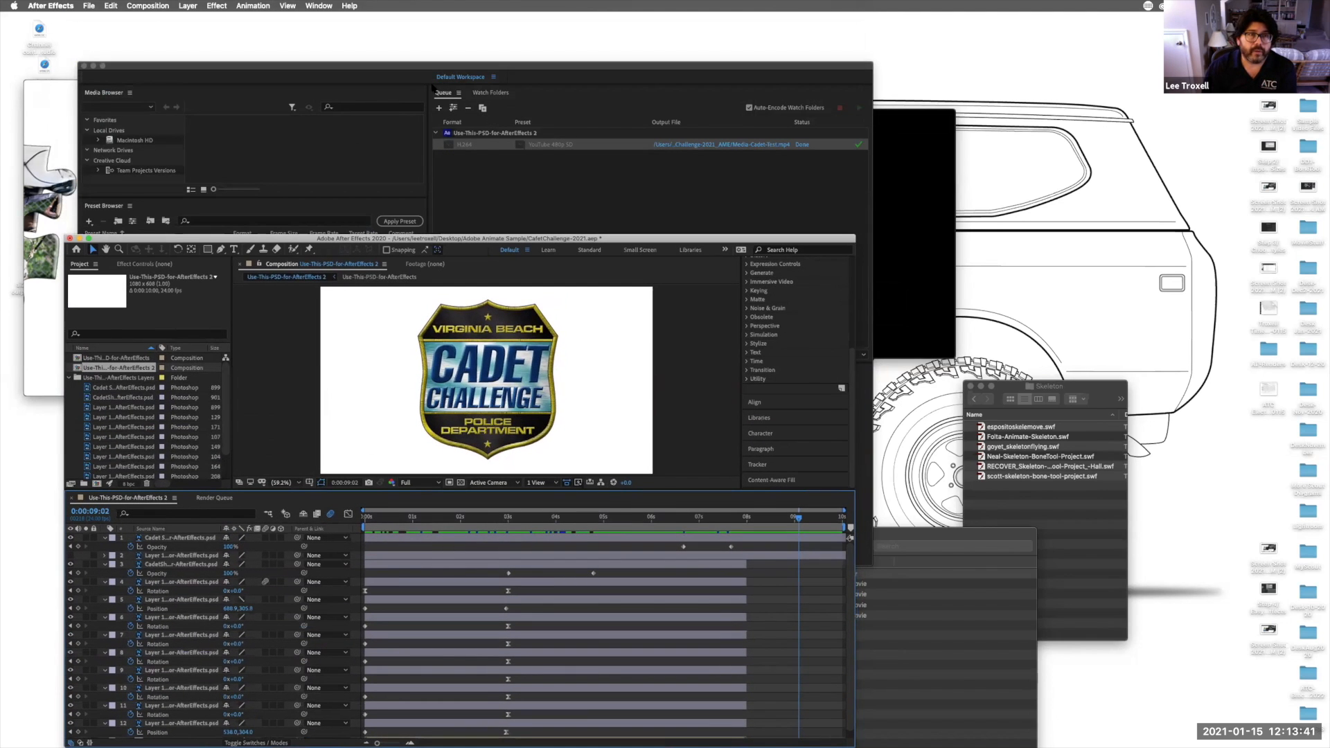
- Reposition and enlarge the Media-Cadet-Test.mp4 player, and scrub the video back to 00:00
drag(899, 118, 448, 48)
drag(505, 286, 642, 390)
drag(490, 327, 457, 329)
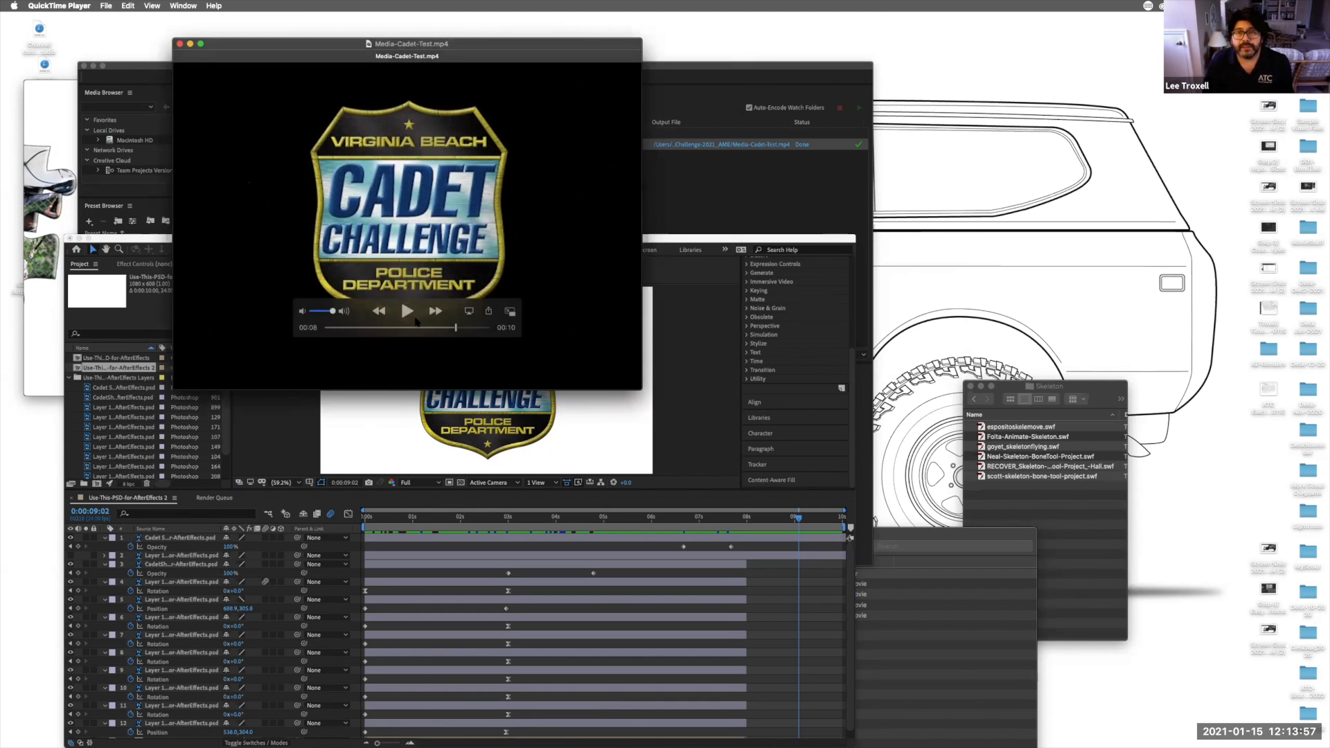
drag(455, 328, 327, 330)
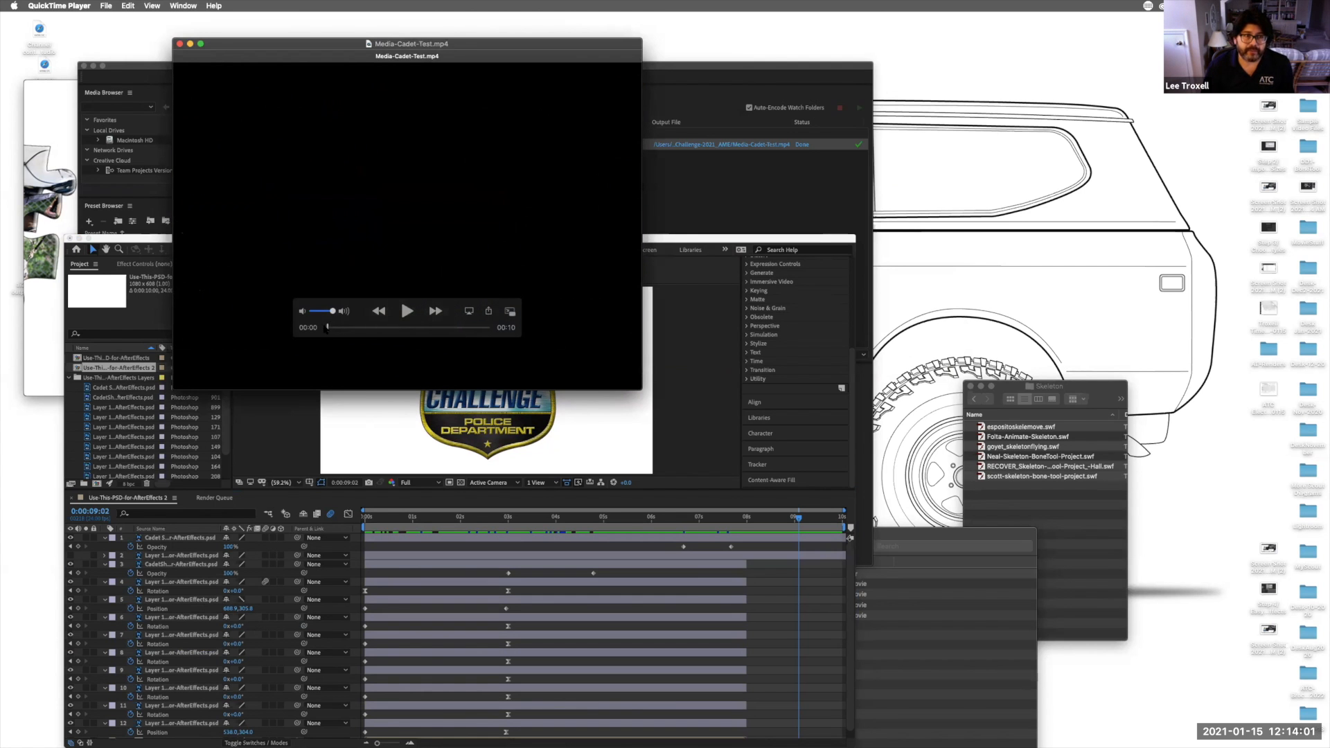